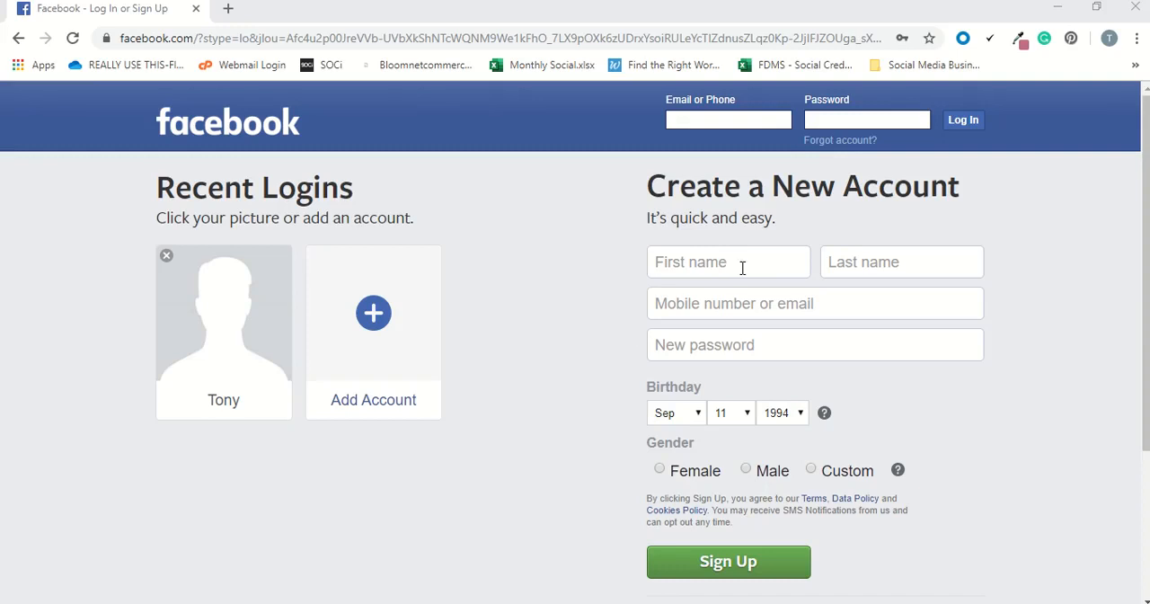
# Enter the account holder's first and last name in the new account form.
pyautogui.scroll(-3, 778, 280)
pyautogui.scroll(3, 779, 284)
pyautogui.scroll(-3, 854, 305)
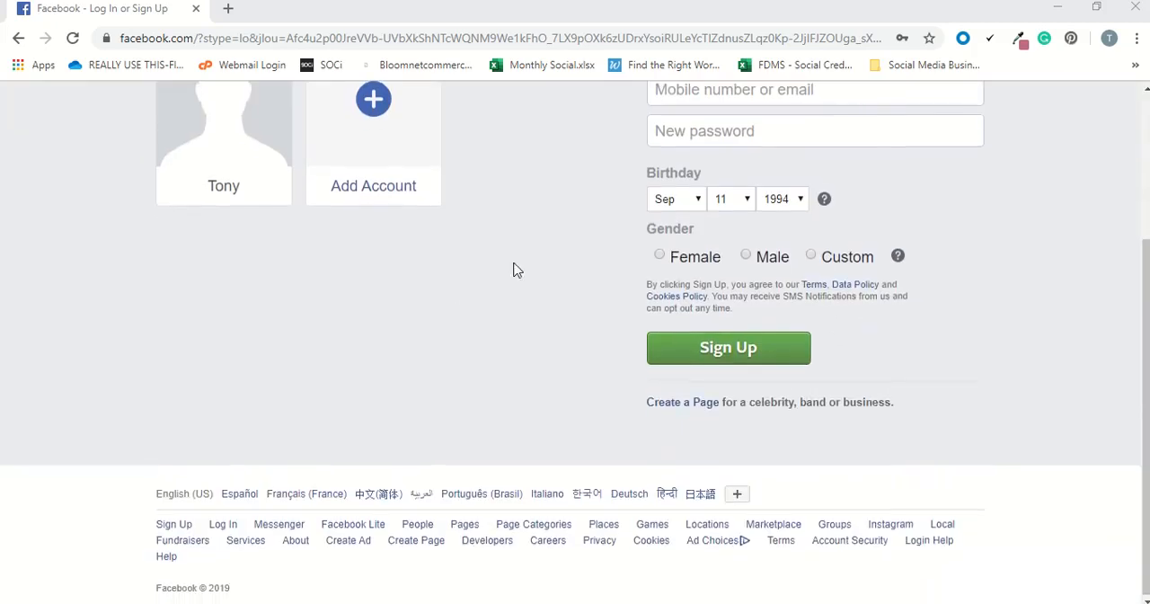
pyautogui.scroll(2, 515, 267)
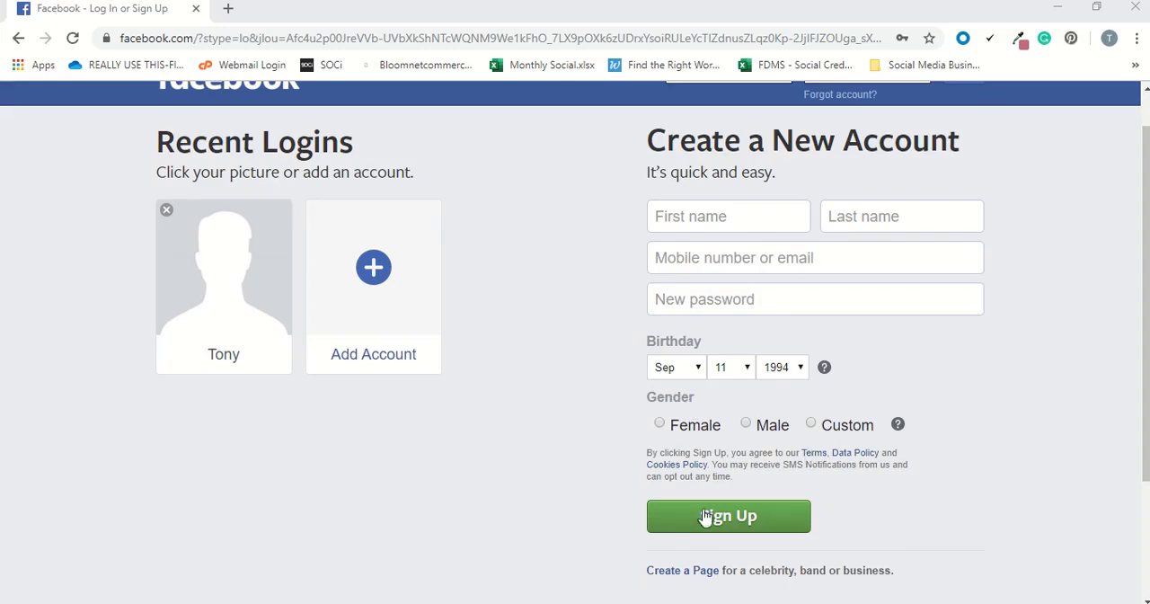
pyautogui.click(728, 218)
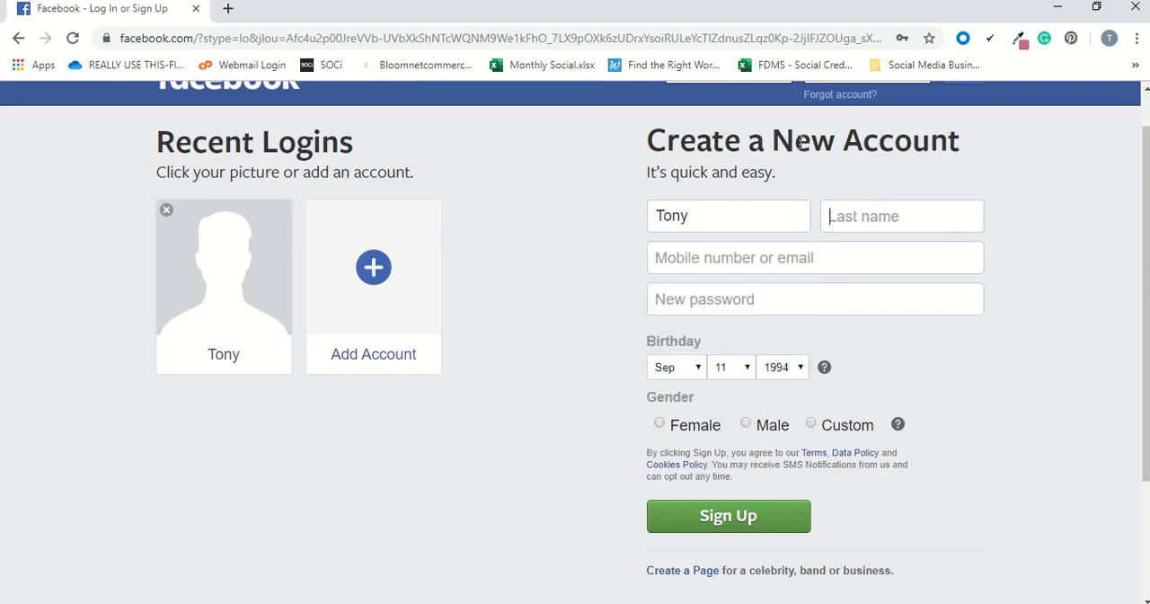
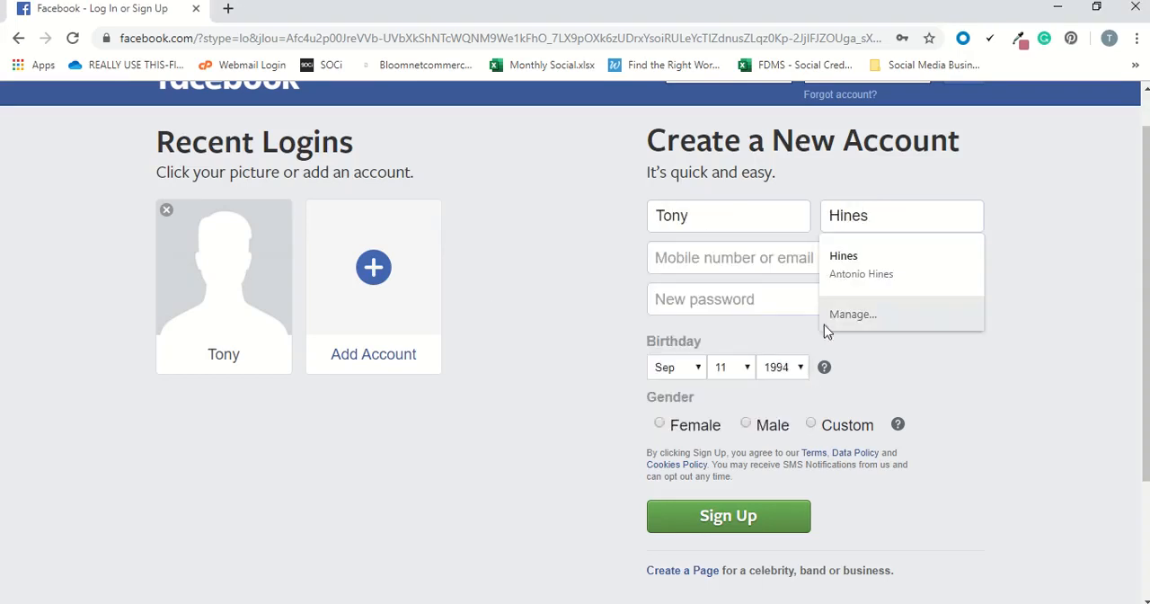
# Enter the account holder's email address in the sign-up form and repeat it for confirmation.
pyautogui.click(753, 258)
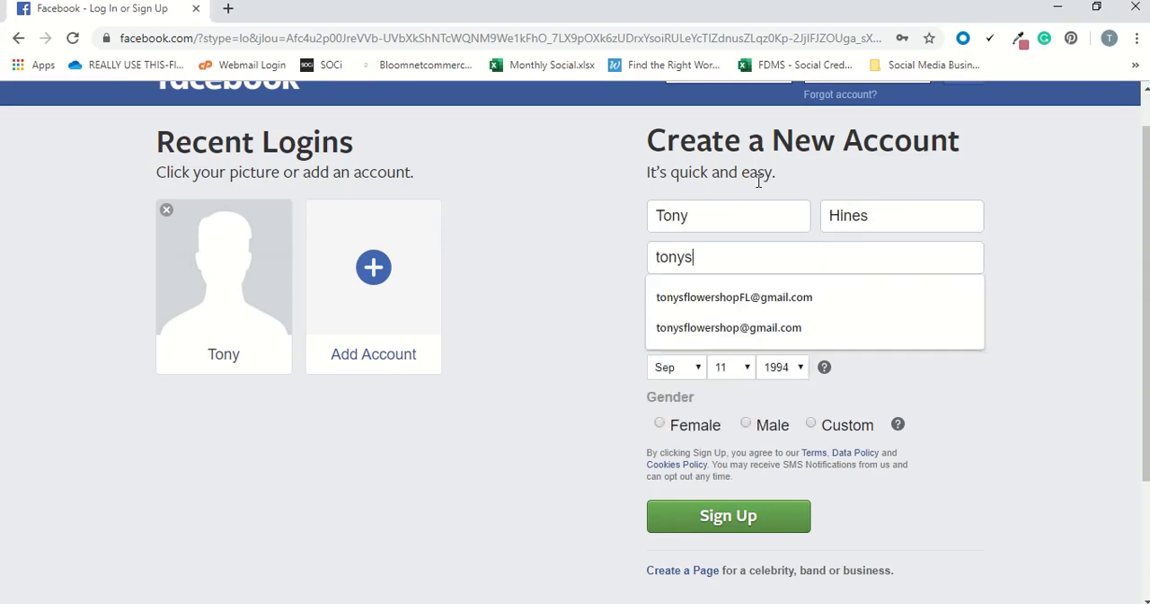
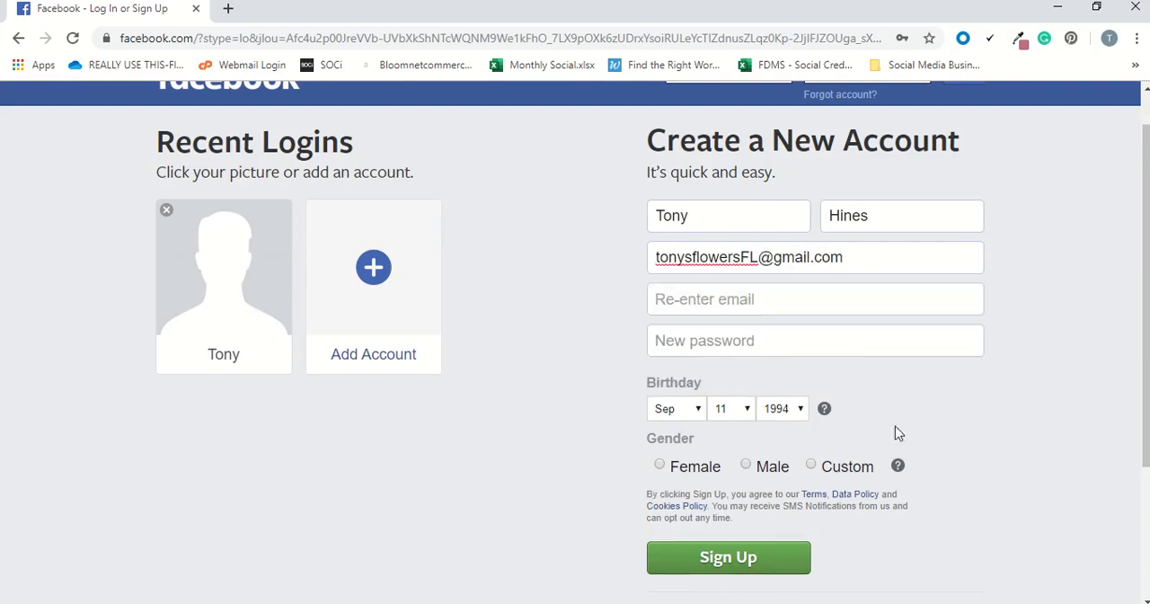
pyautogui.click(731, 295)
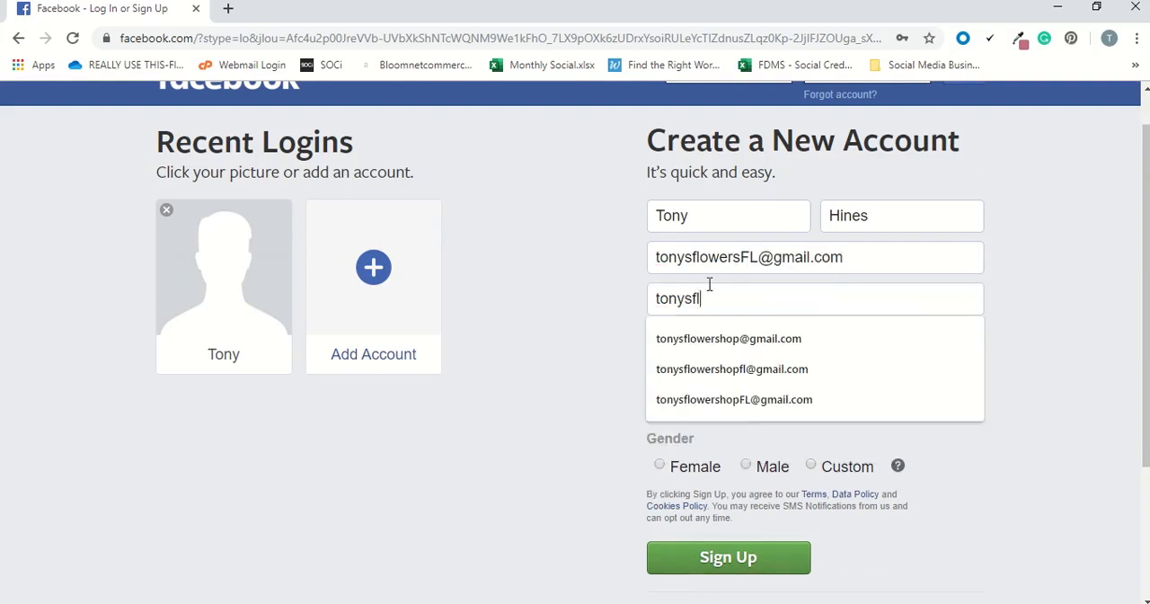
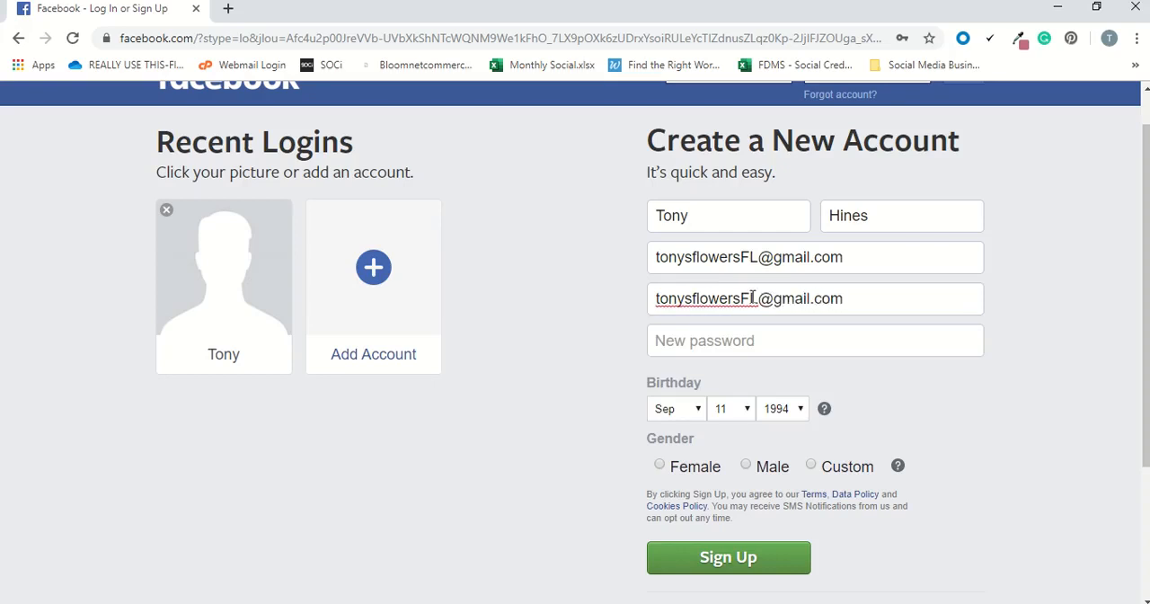
# Enter the new account's password and set the gender to Male.
pyautogui.click(696, 331)
pyautogui.write('********')
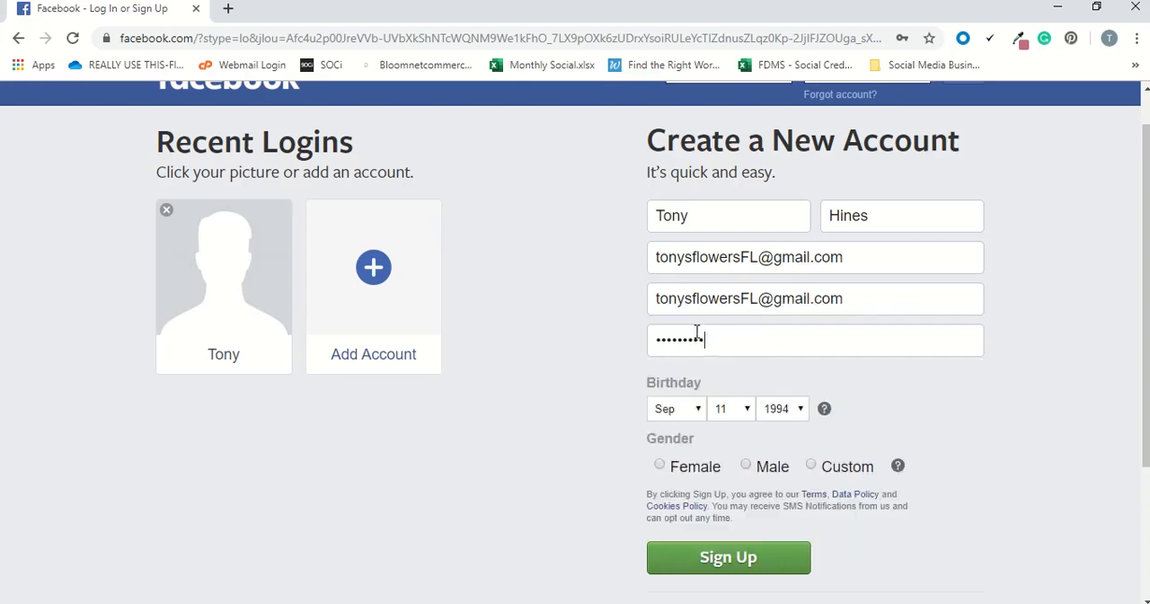
pyautogui.click(747, 464)
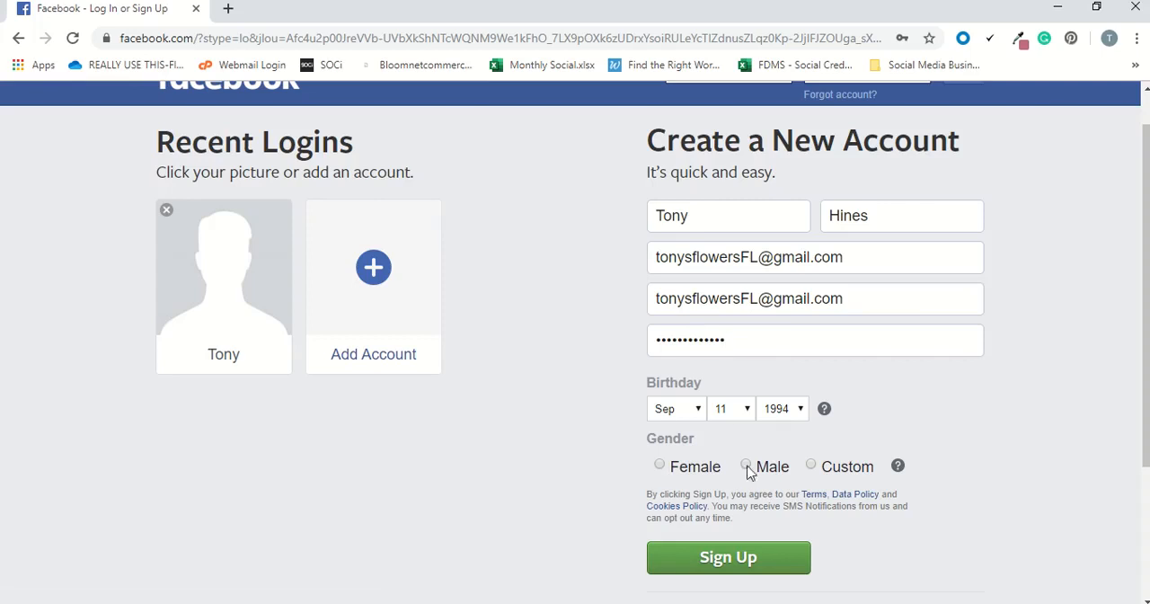
# Submit the sign-up form and confirm the birthday as correct.
pyautogui.click(716, 566)
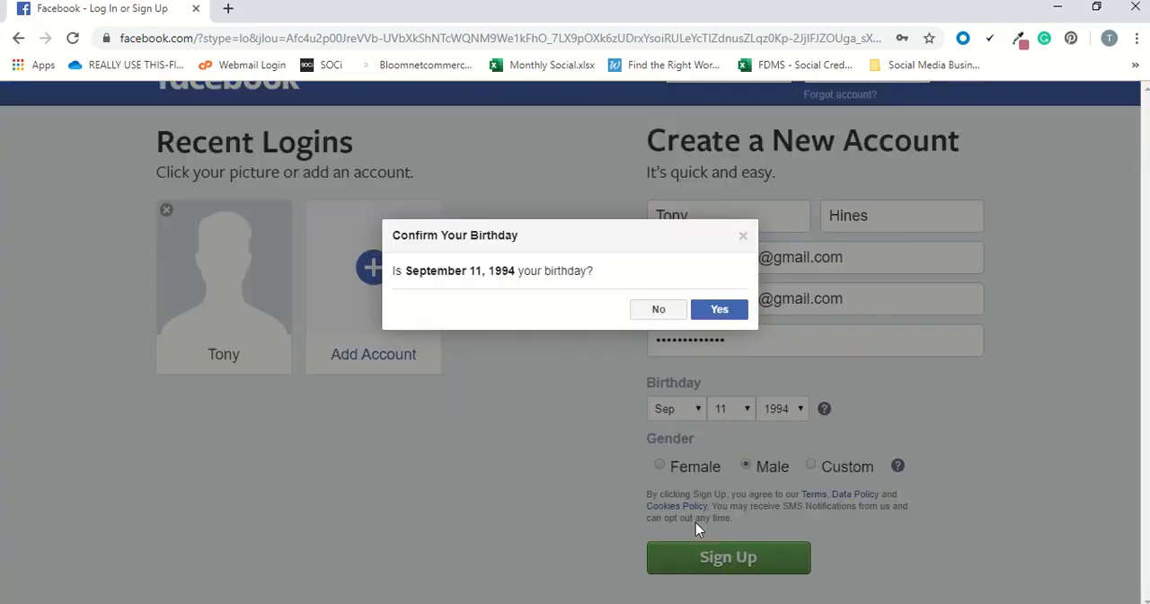
pyautogui.click(720, 311)
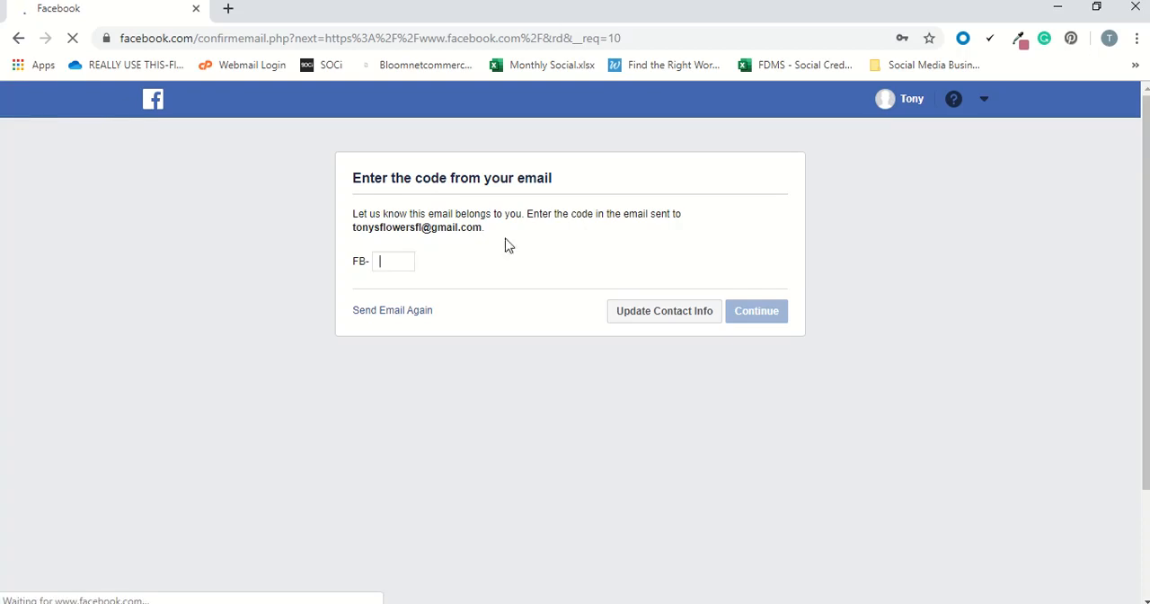
# Request the confirmation email again and save the new account's login in the browser.
pyautogui.click(410, 316)
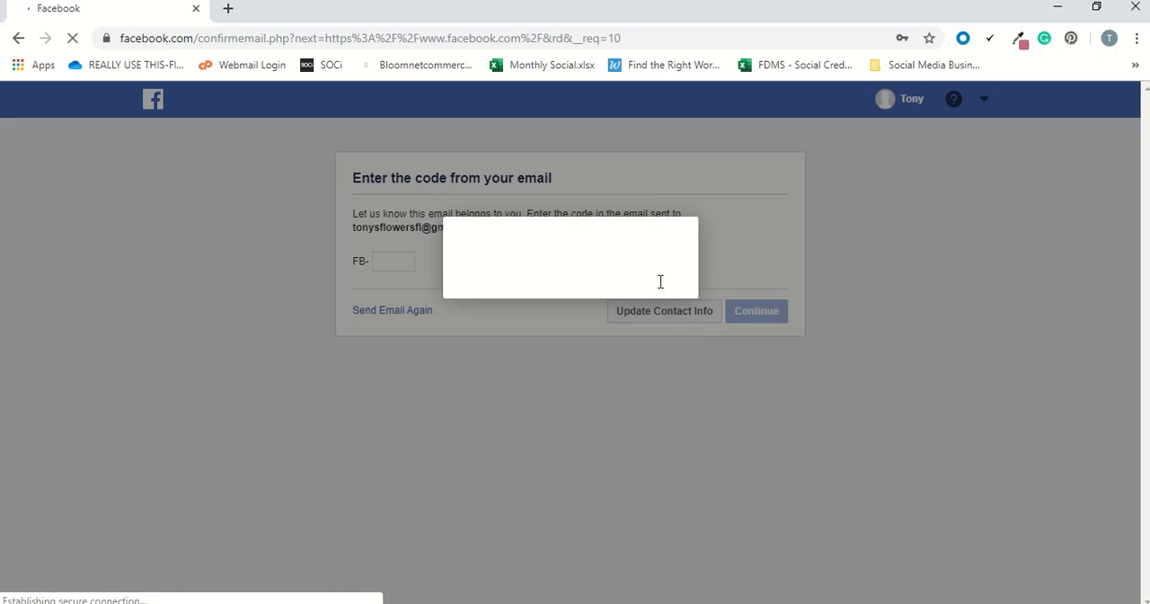
pyautogui.click(729, 335)
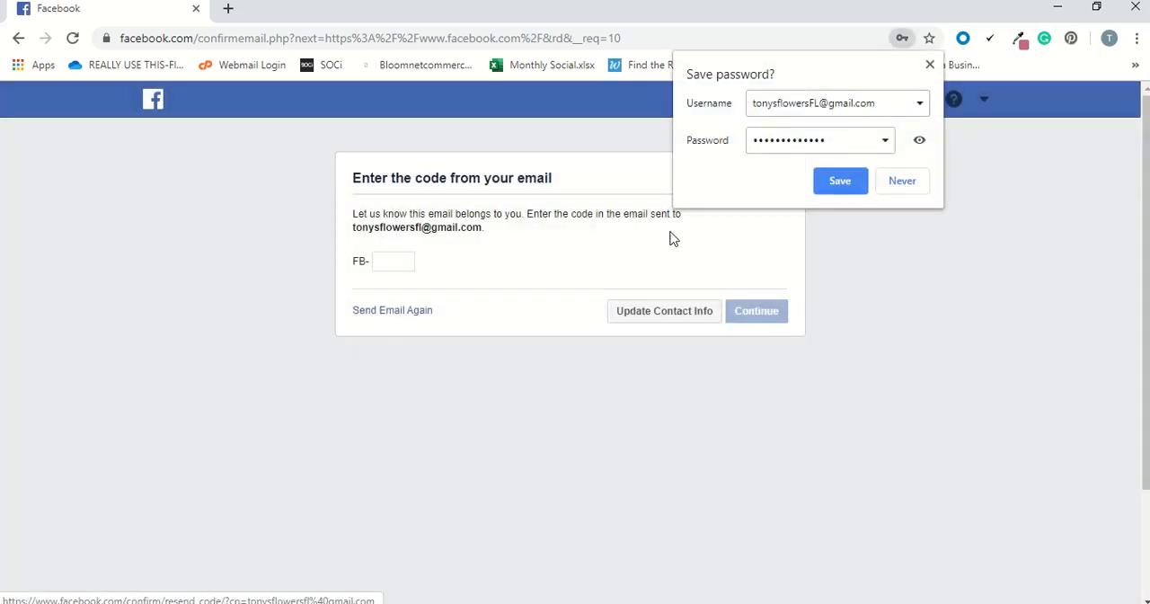
pyautogui.click(850, 187)
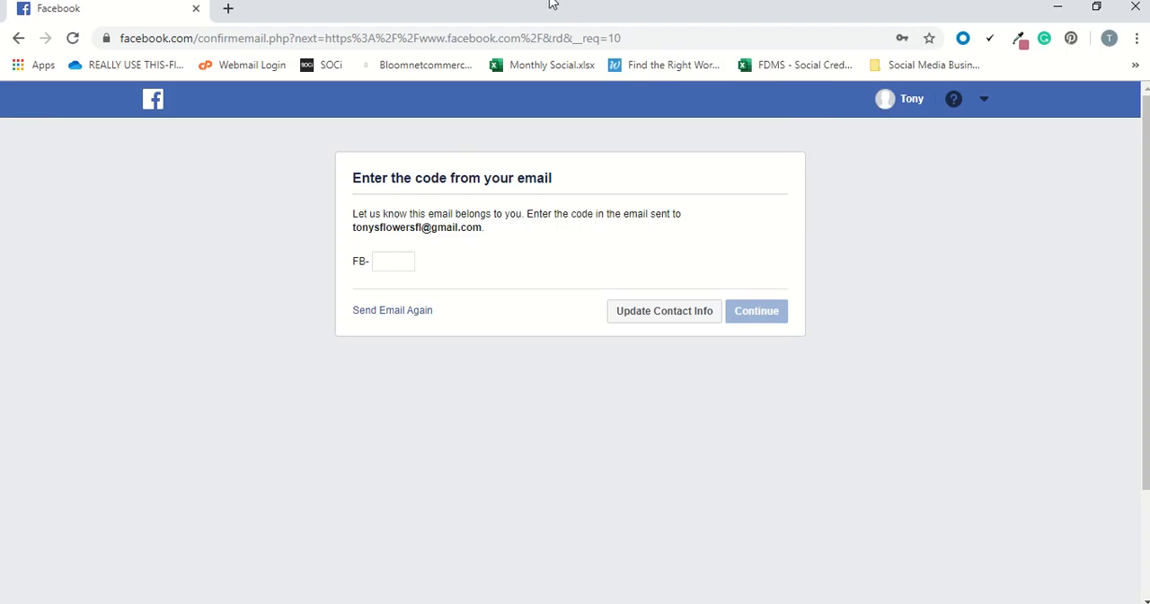
pyautogui.moveTo(550, 3)
pyautogui.click(464, 31)
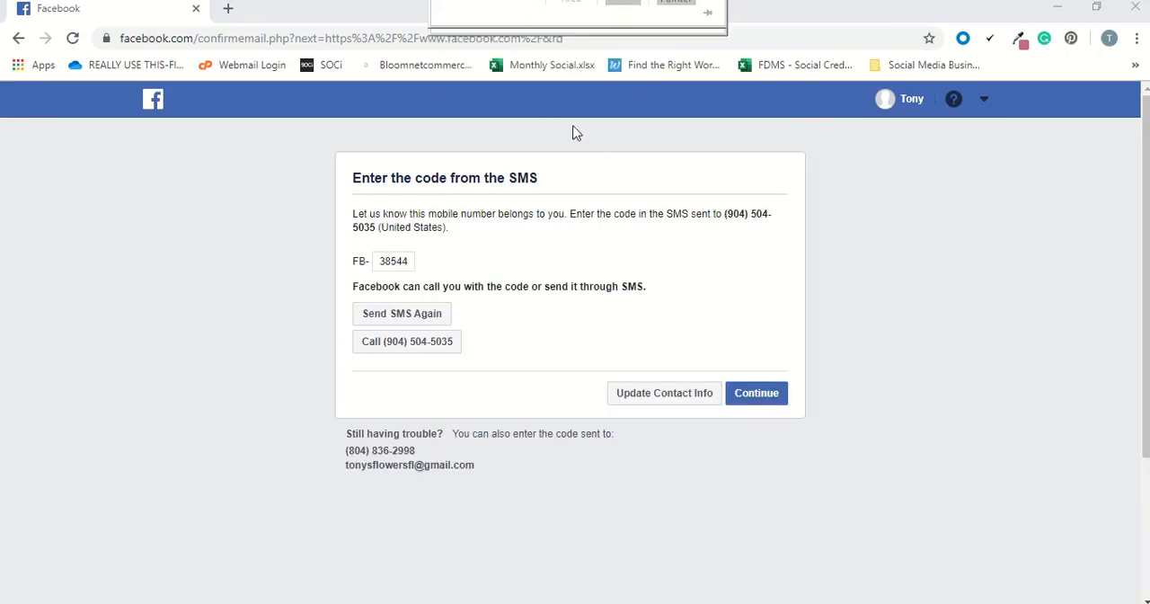
pyautogui.moveTo(564, 3)
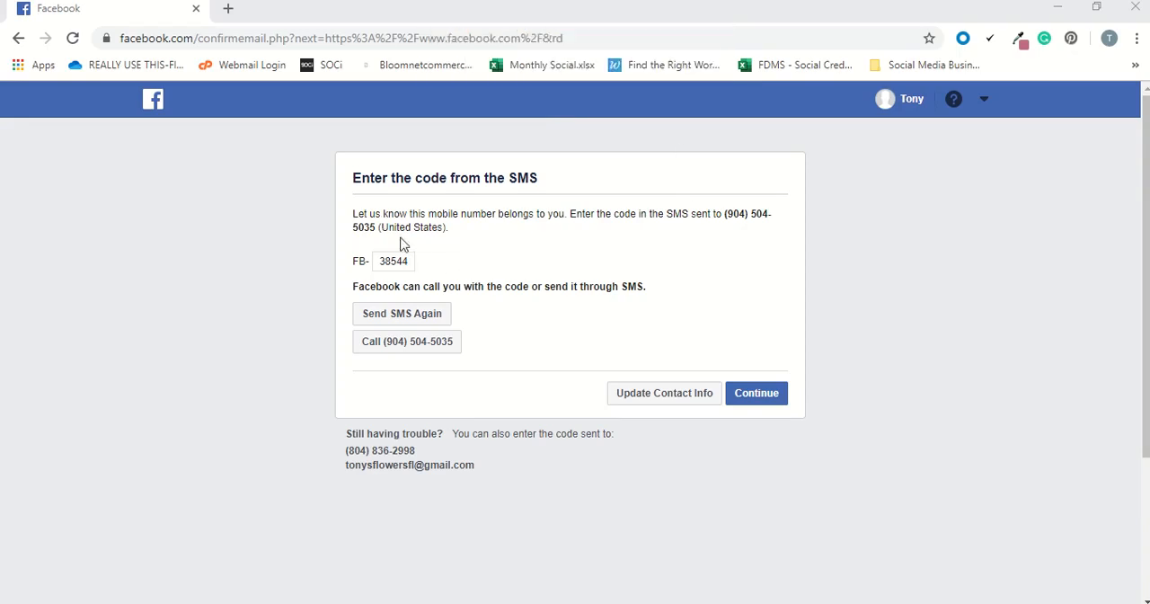
# Submit the filled-in SMS verification code and acknowledge the account confirmation.
pyautogui.scroll(-2, 417, 257)
pyautogui.scroll(1, 416, 260)
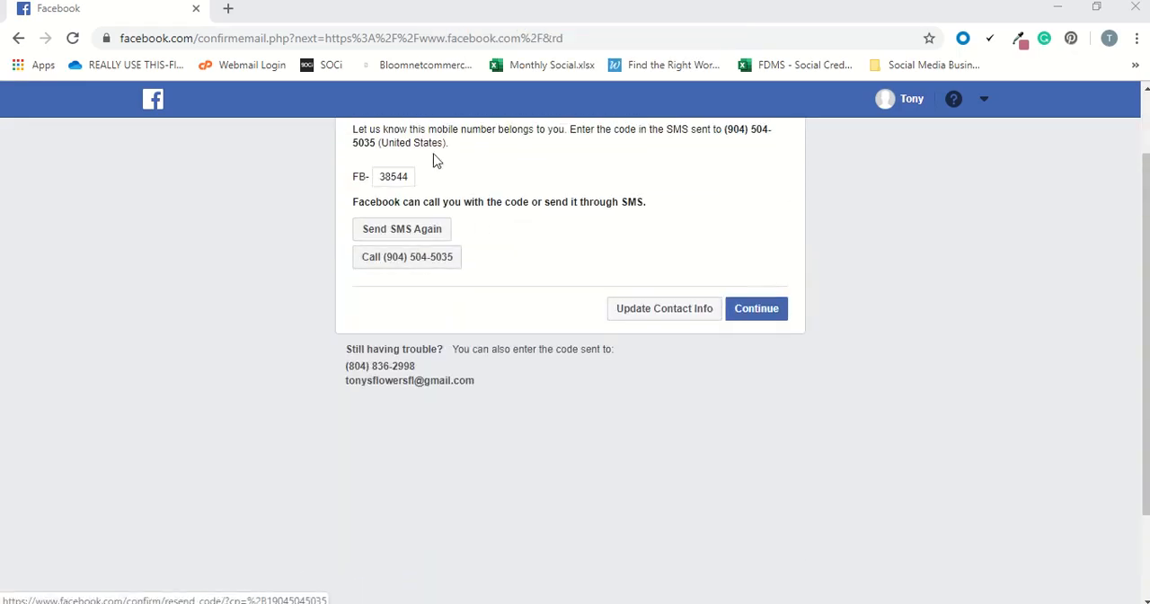
pyautogui.click(753, 310)
pyautogui.scroll(-2, 732, 267)
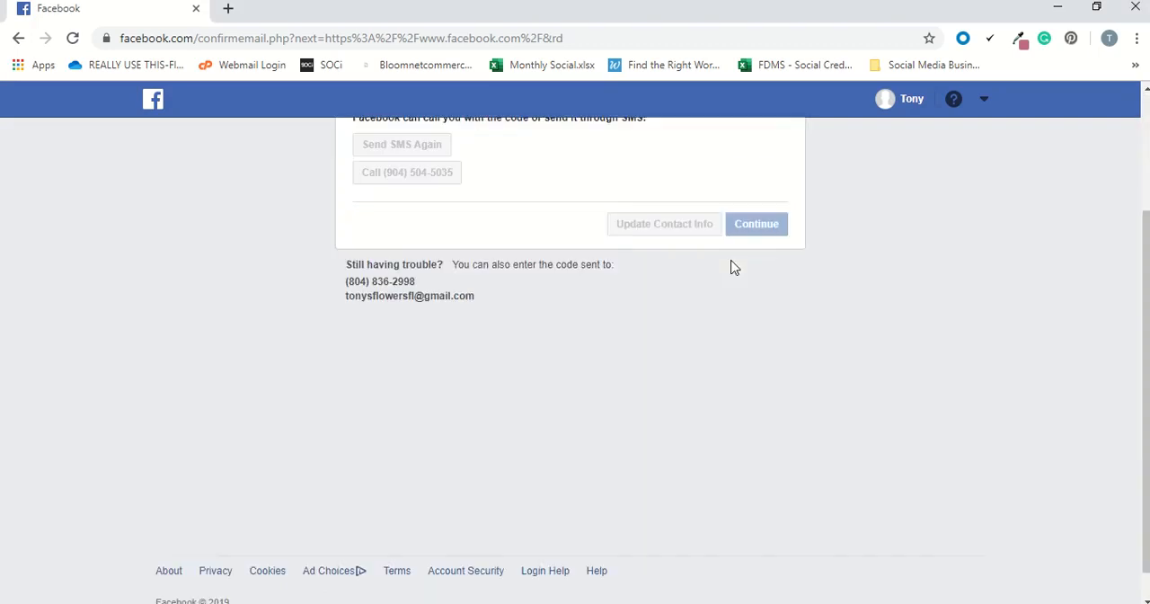
pyautogui.moveTo(1145, 269); pyautogui.dragTo(1144, 257)
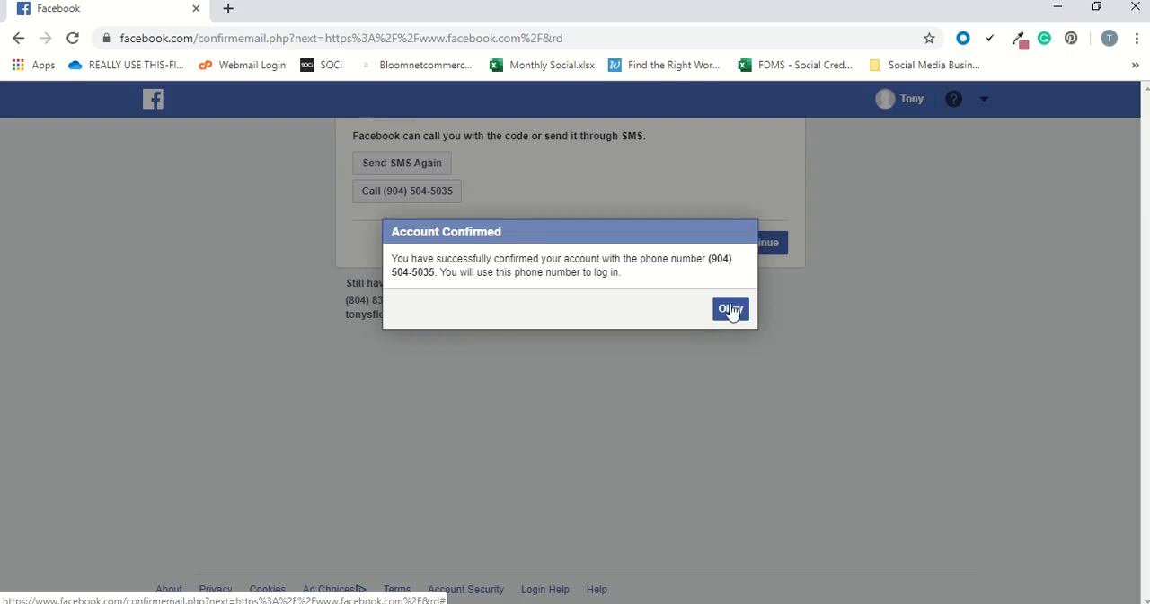
pyautogui.click(736, 307)
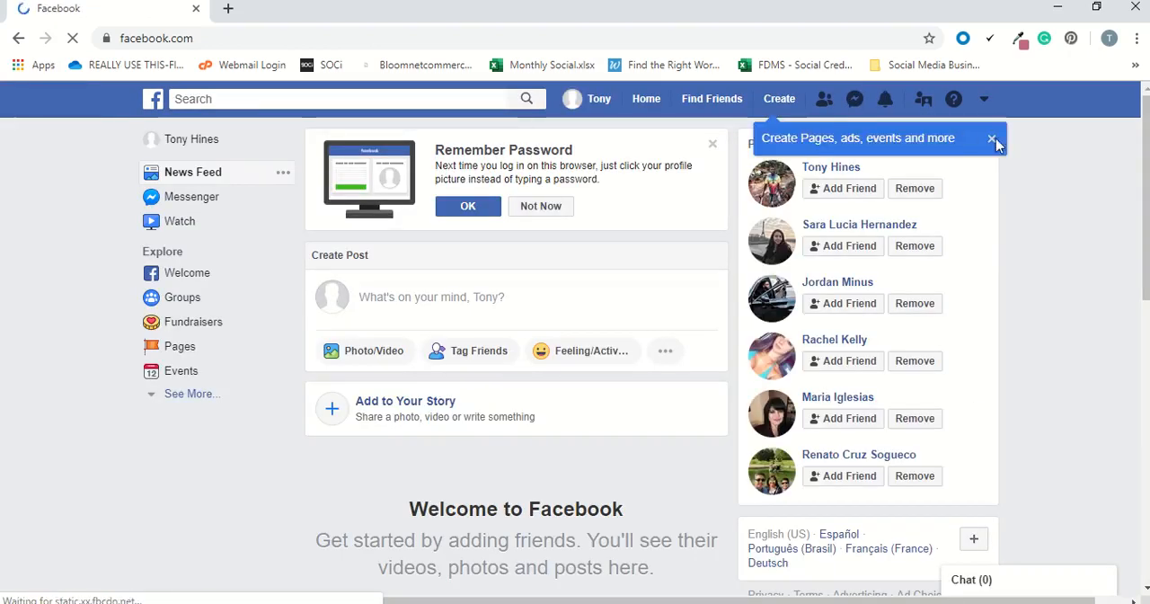
# Dismiss the tip about creating Pages, ads, events and more on the home feed.
pyautogui.scroll(-3, 860, 337)
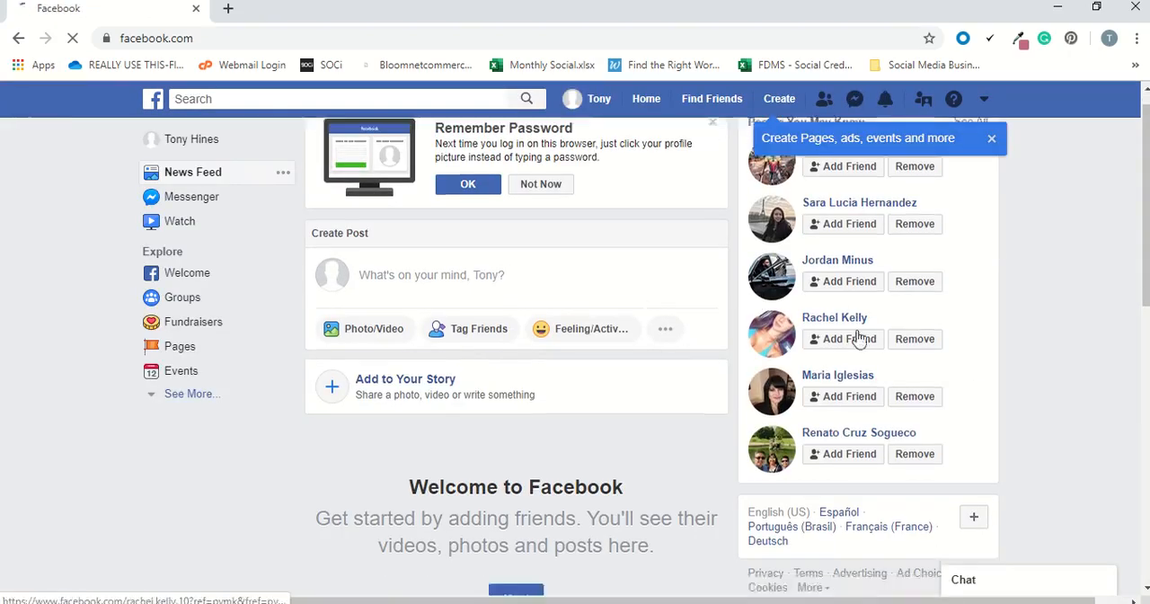
pyautogui.scroll(3, 858, 339)
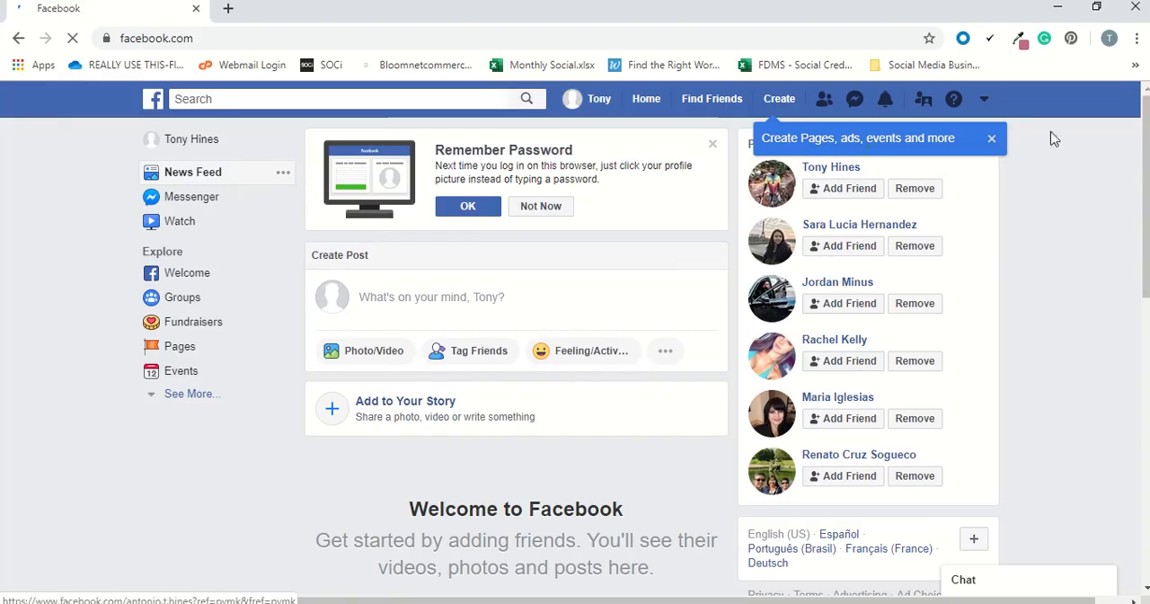
pyautogui.click(992, 140)
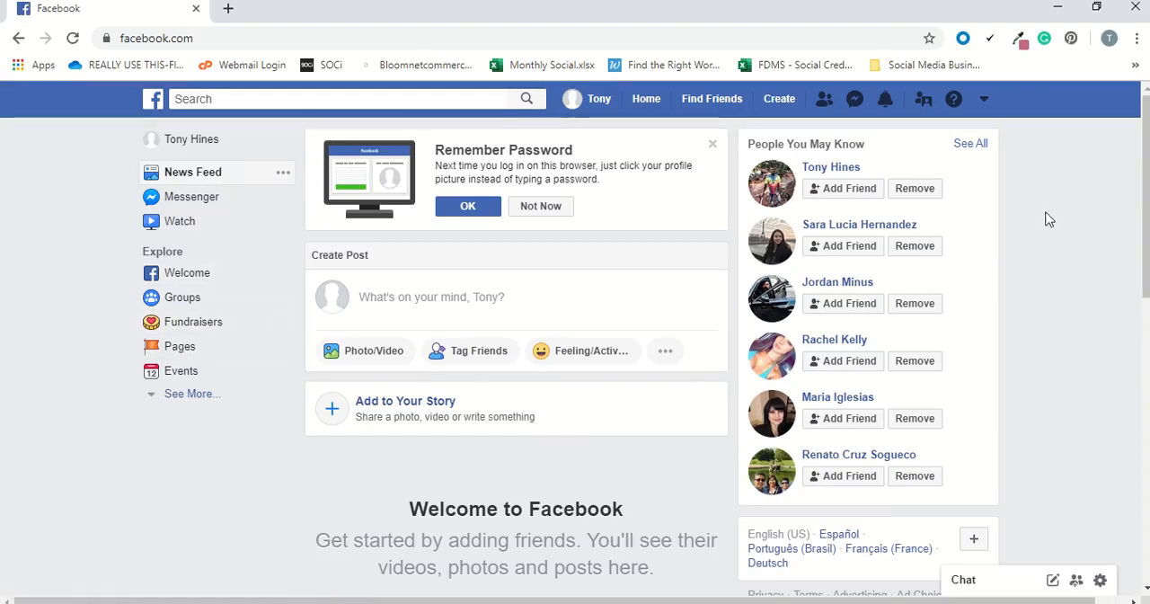
# Start creating a new Page of the Business or Brand type.
pyautogui.click(179, 349)
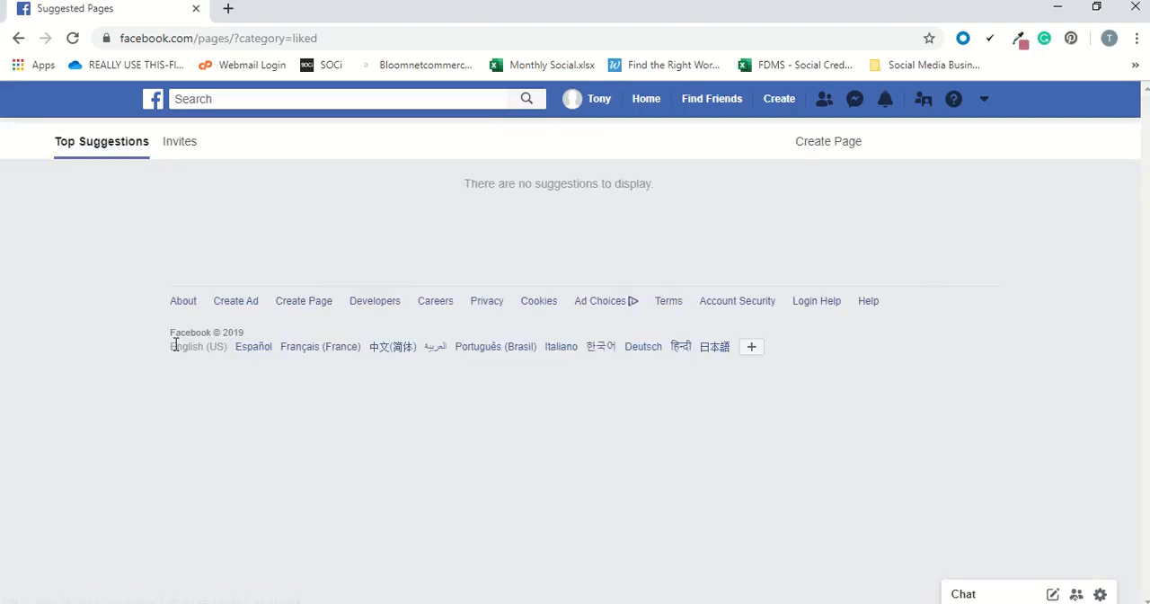
pyautogui.click(827, 143)
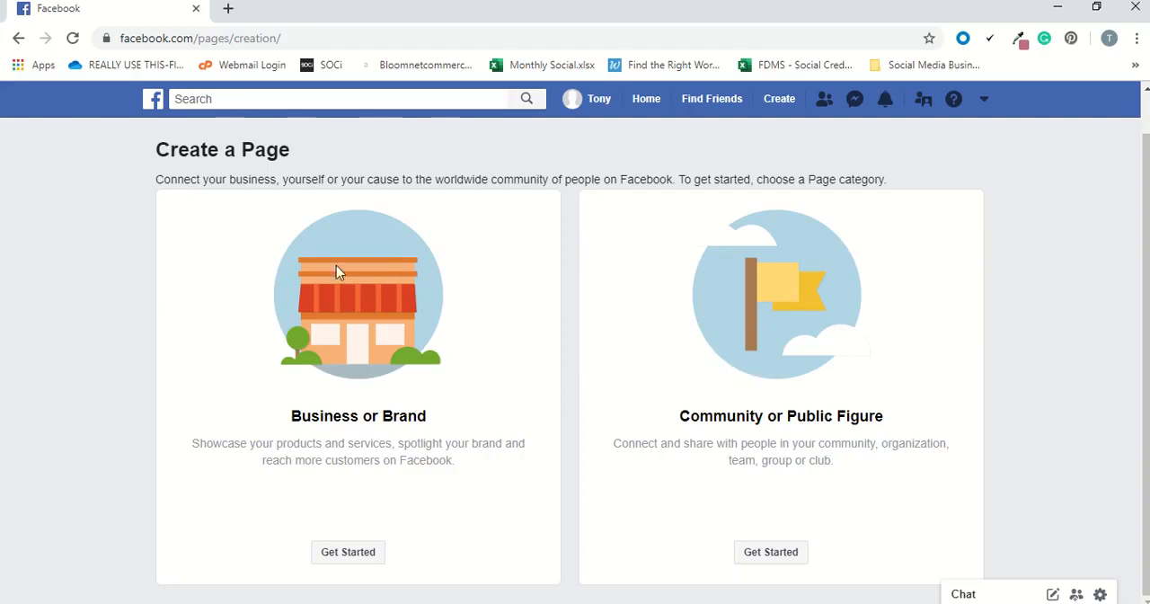
pyautogui.click(338, 555)
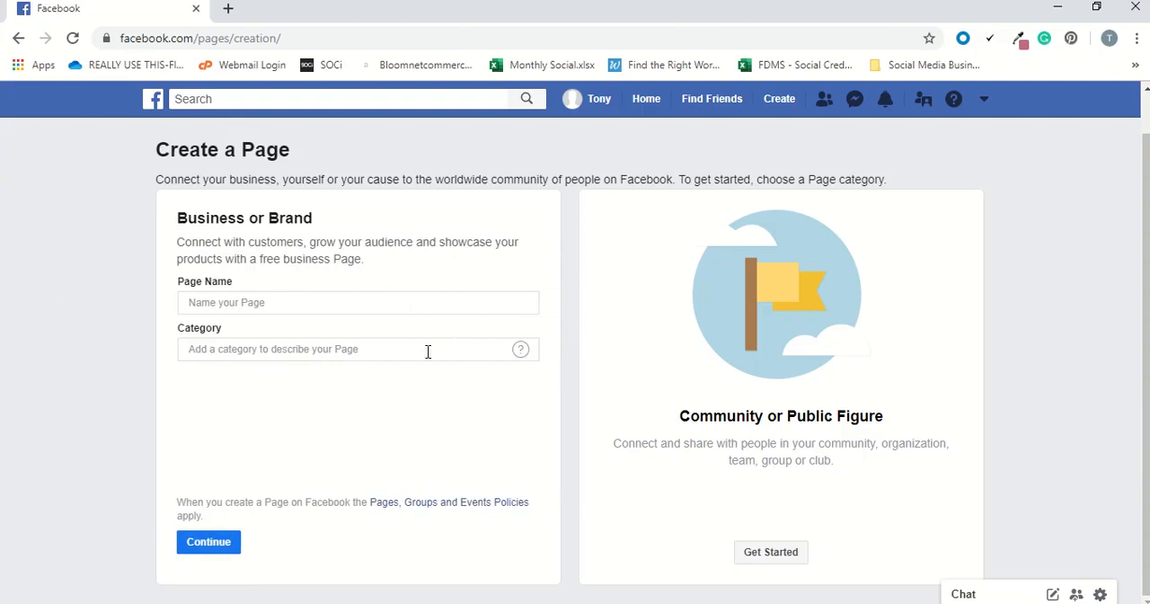
# Name the business Page "Tony's Flower Shop".
pyautogui.click(230, 296)
pyautogui.write("Tony's F")
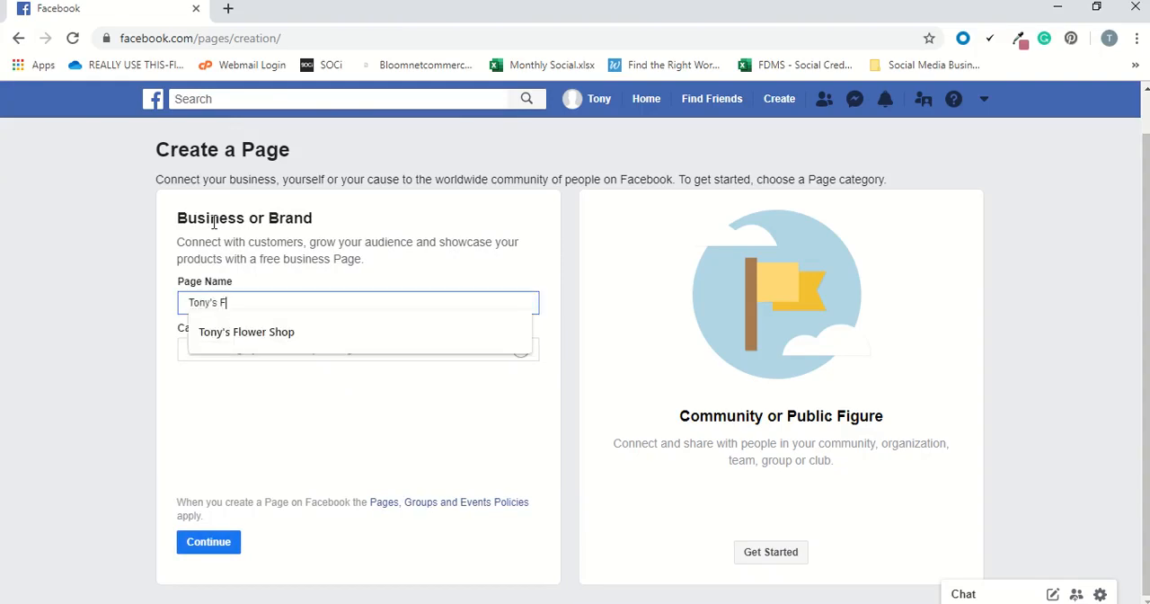
pyautogui.write('lower Shop')
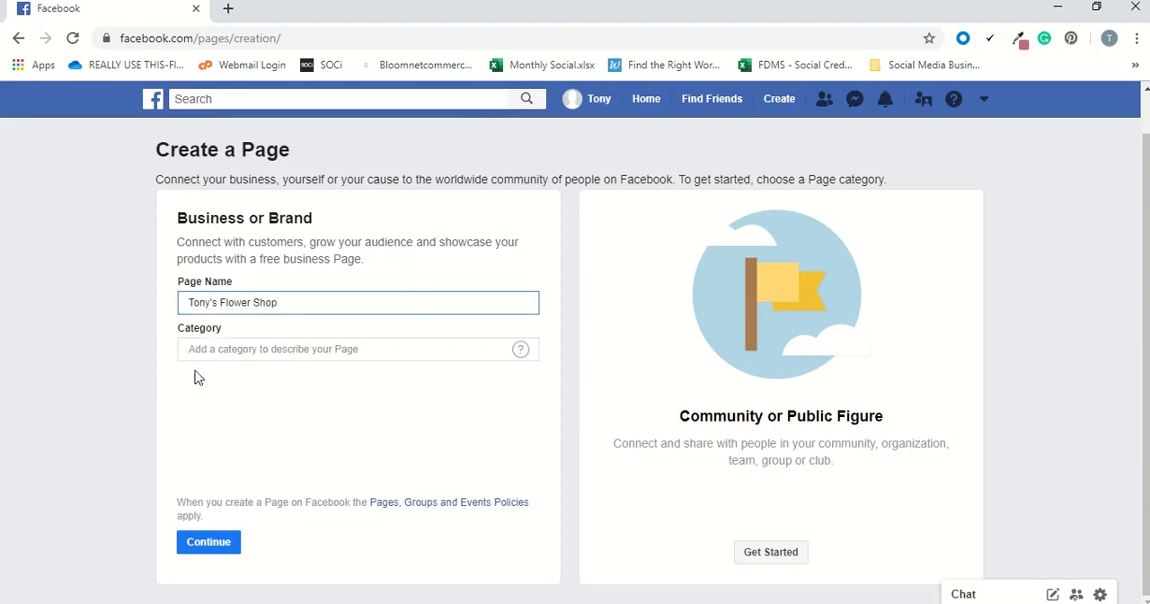
pyautogui.click(272, 392)
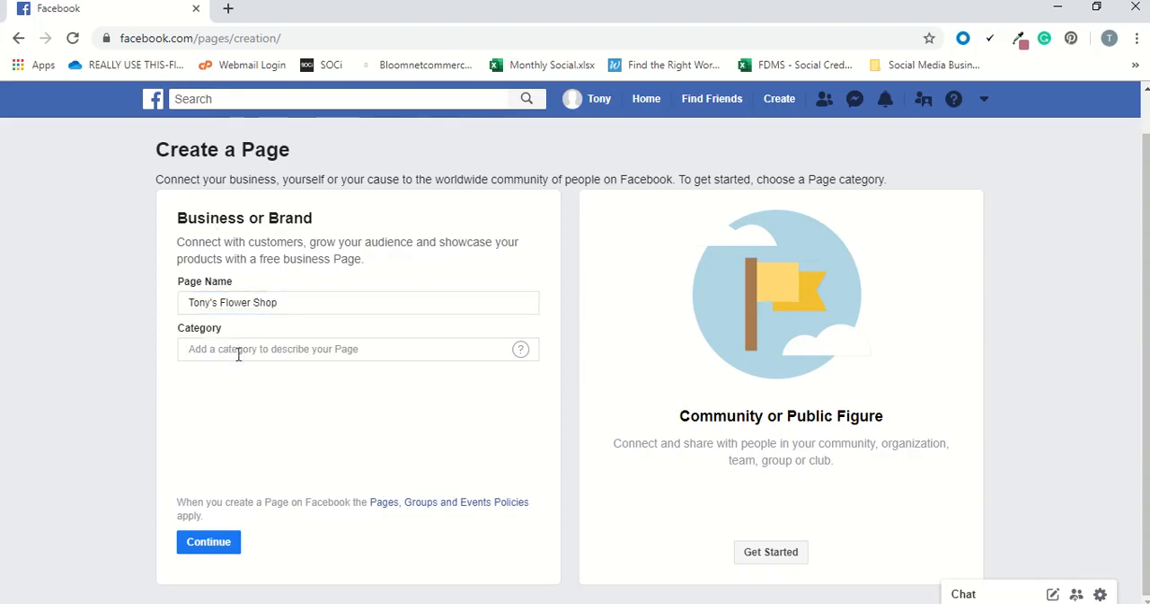
# Search the Page categories for "services".
pyautogui.click(285, 348)
pyautogui.write('services')
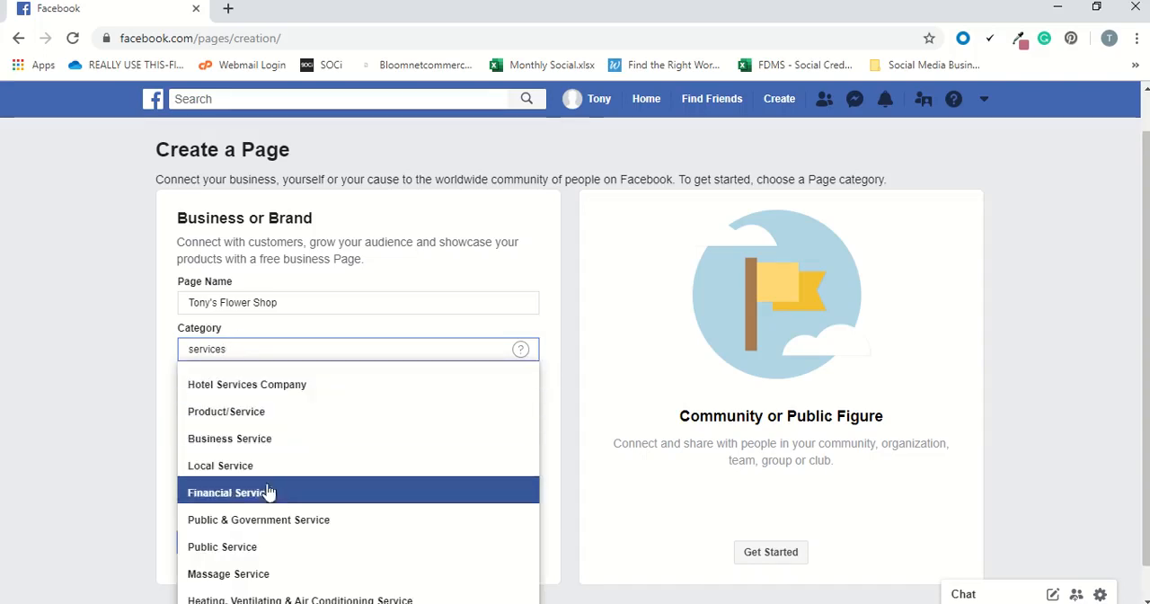
# Replace the Page category search with "florist" and choose the Florist category.
pyautogui.doubleClick(228, 351)
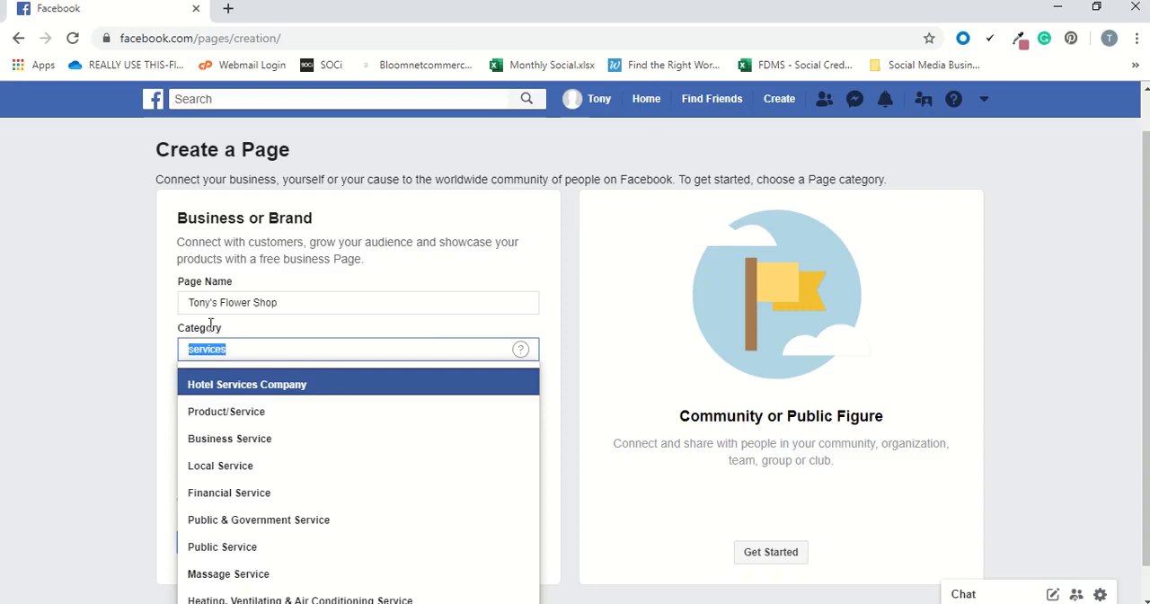
pyautogui.press('BackSpace')
pyautogui.write('florist')
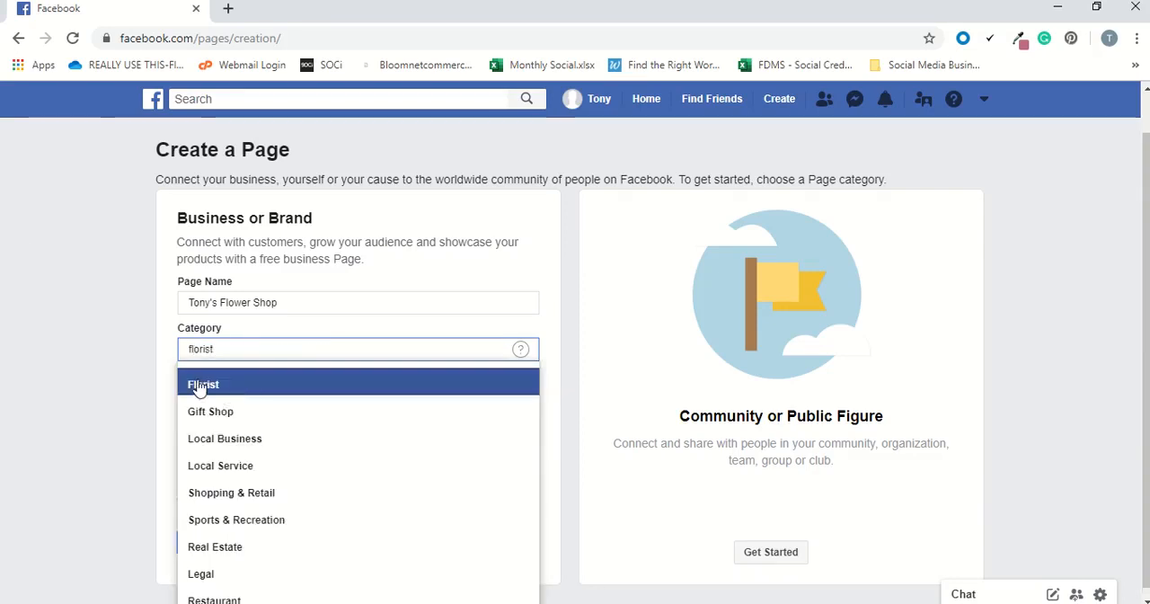
pyautogui.click(200, 386)
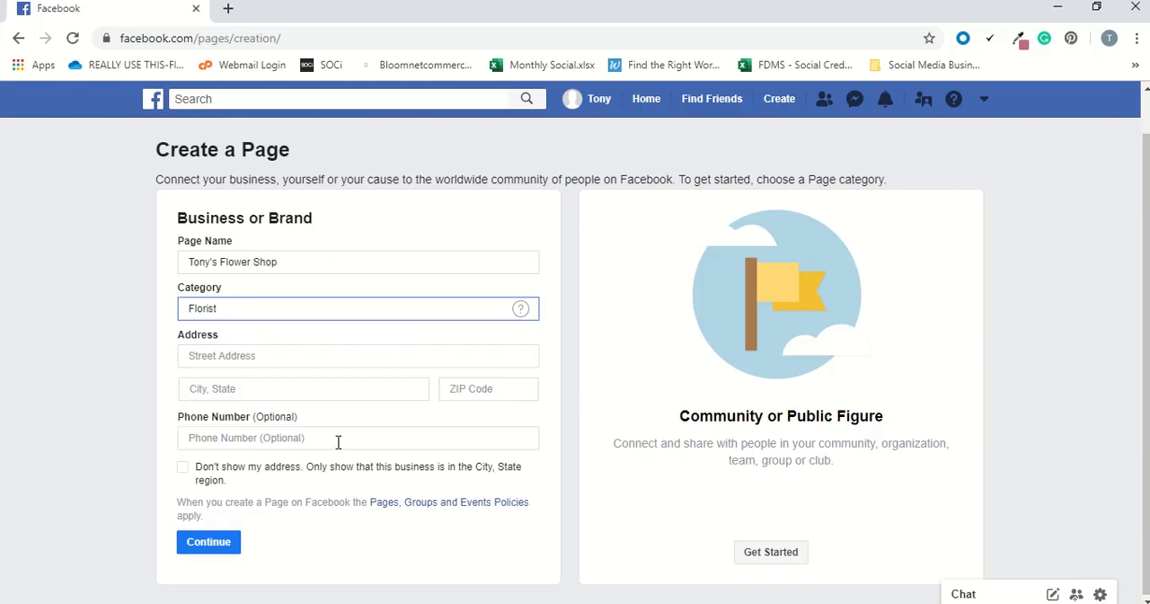
# Enter the shop's street address in the new Page's details, without using any of the saved addresses.
pyautogui.click(249, 360)
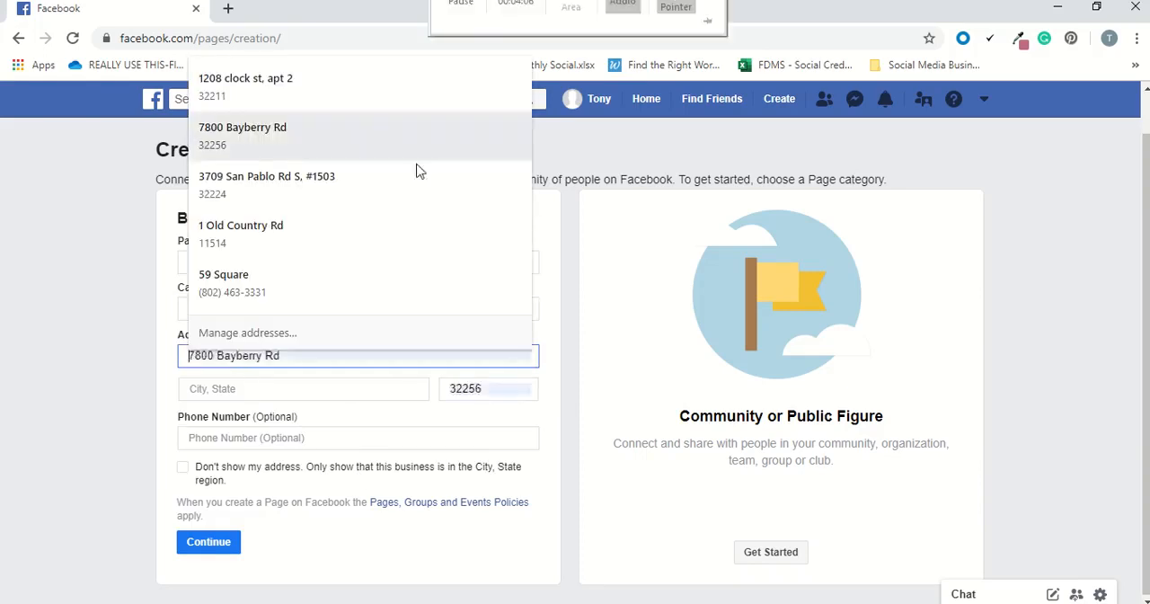
pyautogui.click(220, 357)
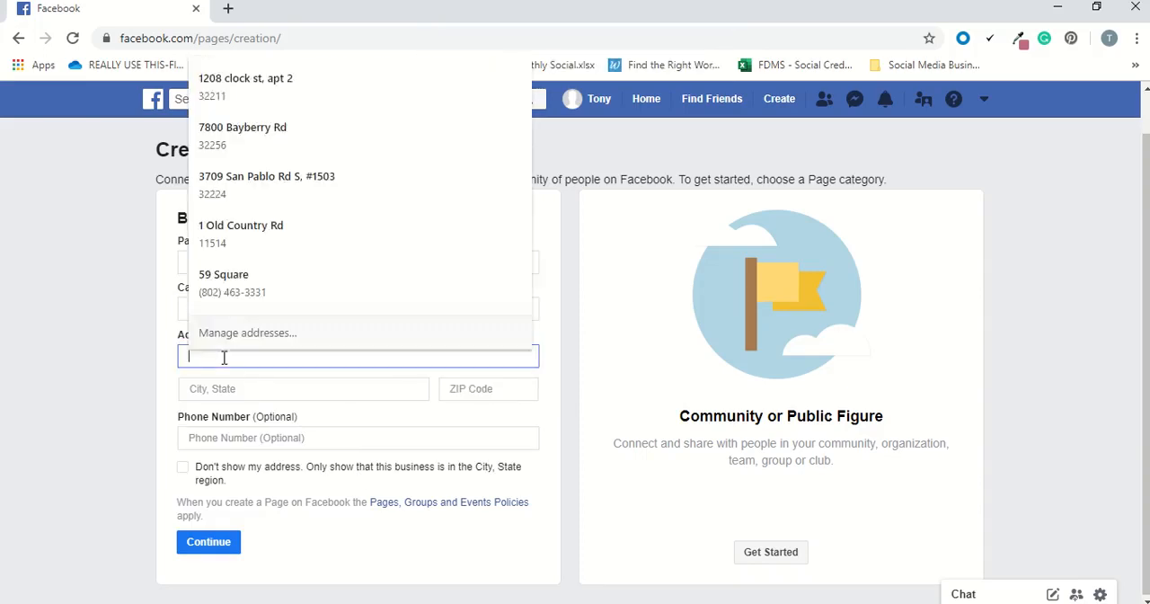
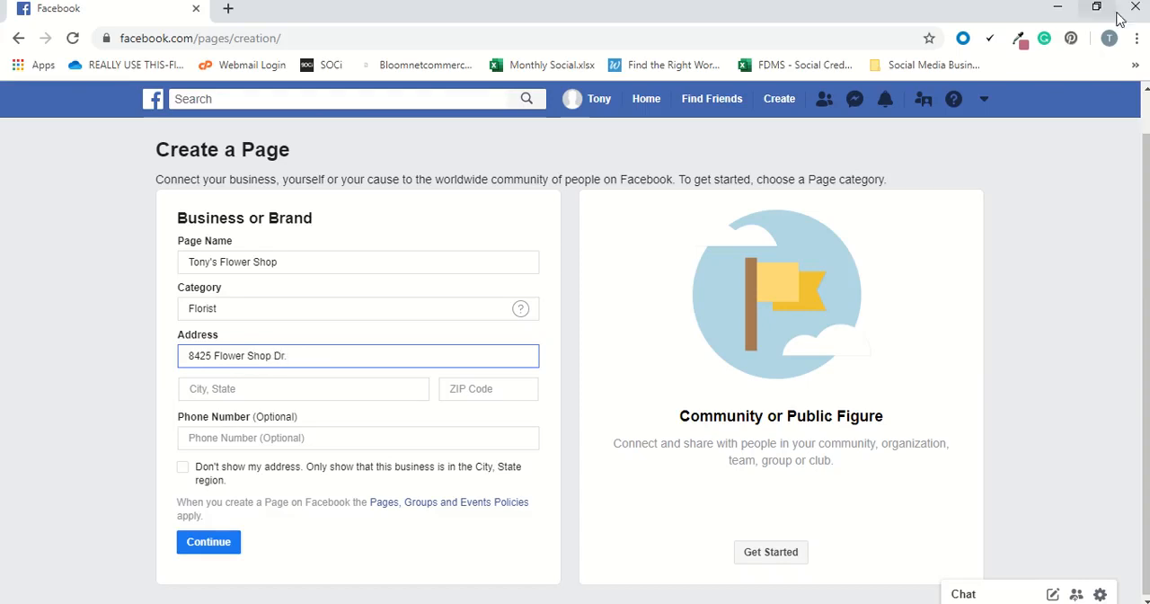
# Fill in the shop's city and state from the suggestions and enter its ZIP code.
pyautogui.click(258, 388)
pyautogui.write('Jacksonville')
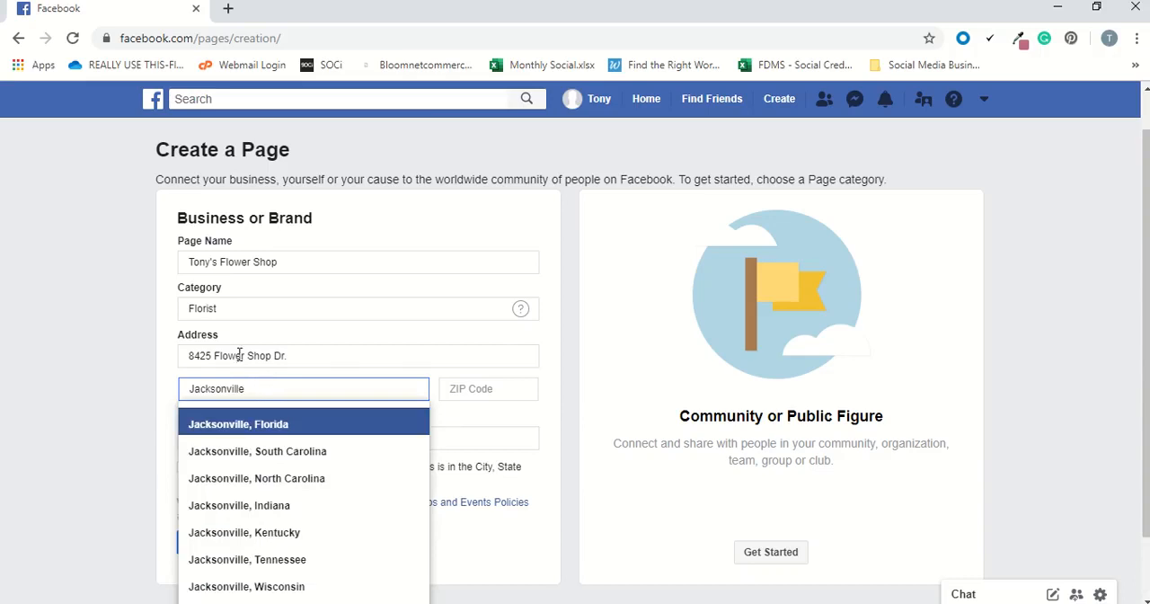
pyautogui.click(239, 423)
pyautogui.click(490, 392)
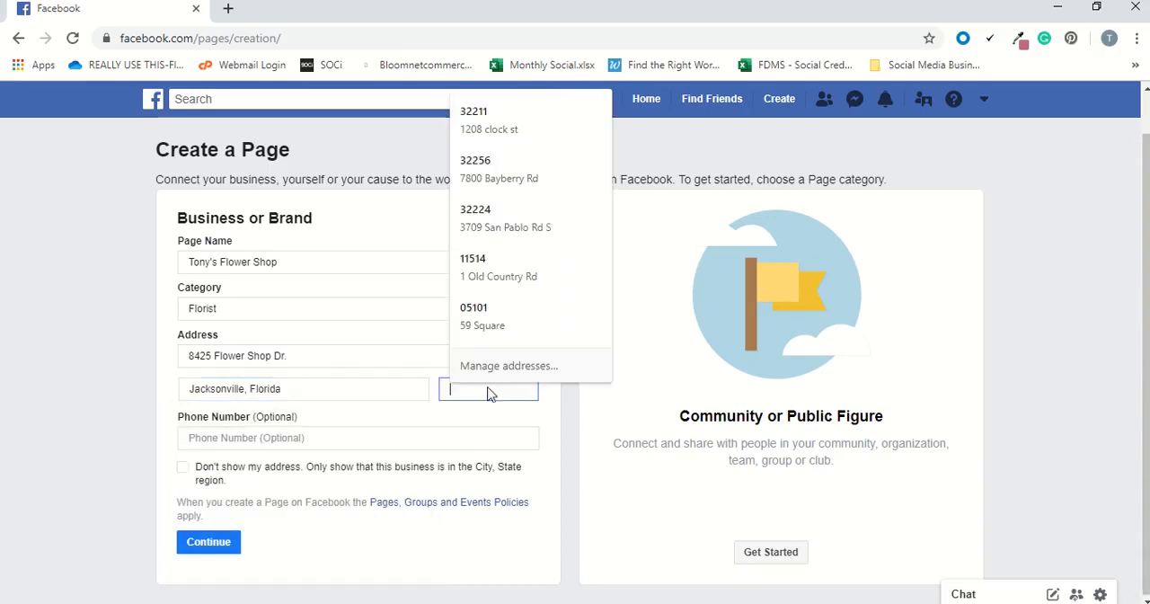
pyautogui.write('32256')
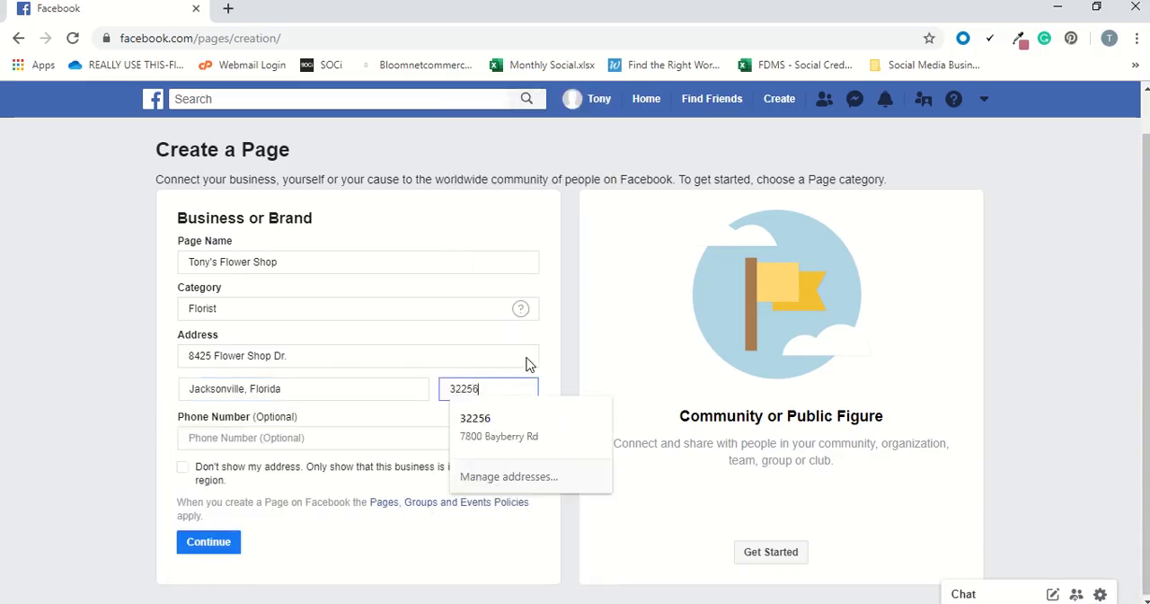
pyautogui.click(541, 341)
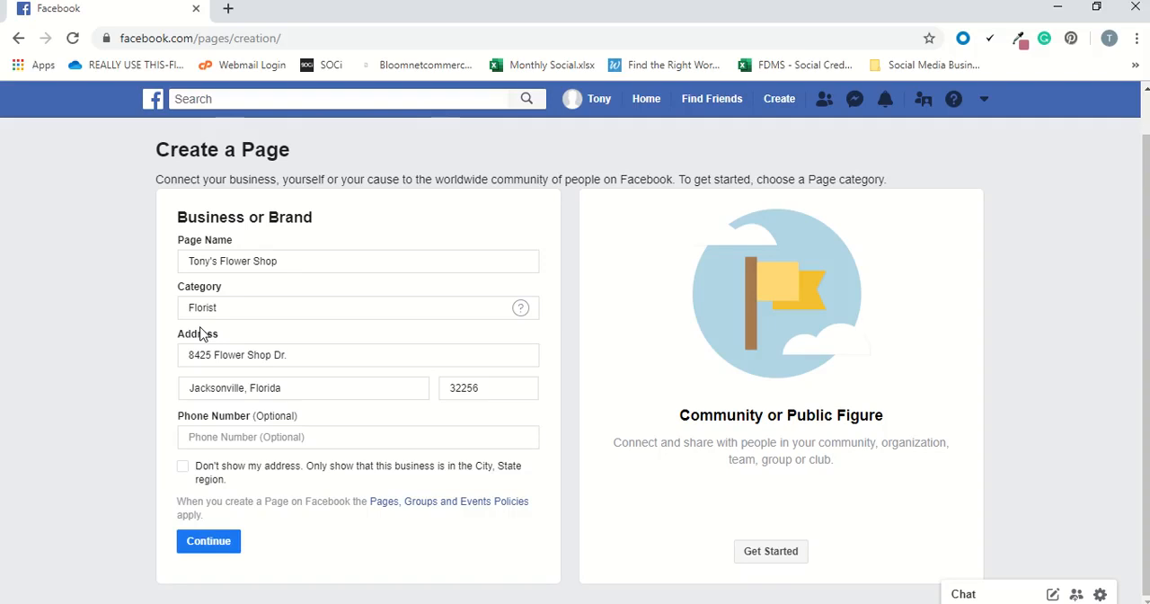
# Submit the Page details with the phone number blank and the address-hiding option unchecked.
pyautogui.rightClick(181, 476)
pyautogui.click(146, 444)
pyautogui.click(189, 550)
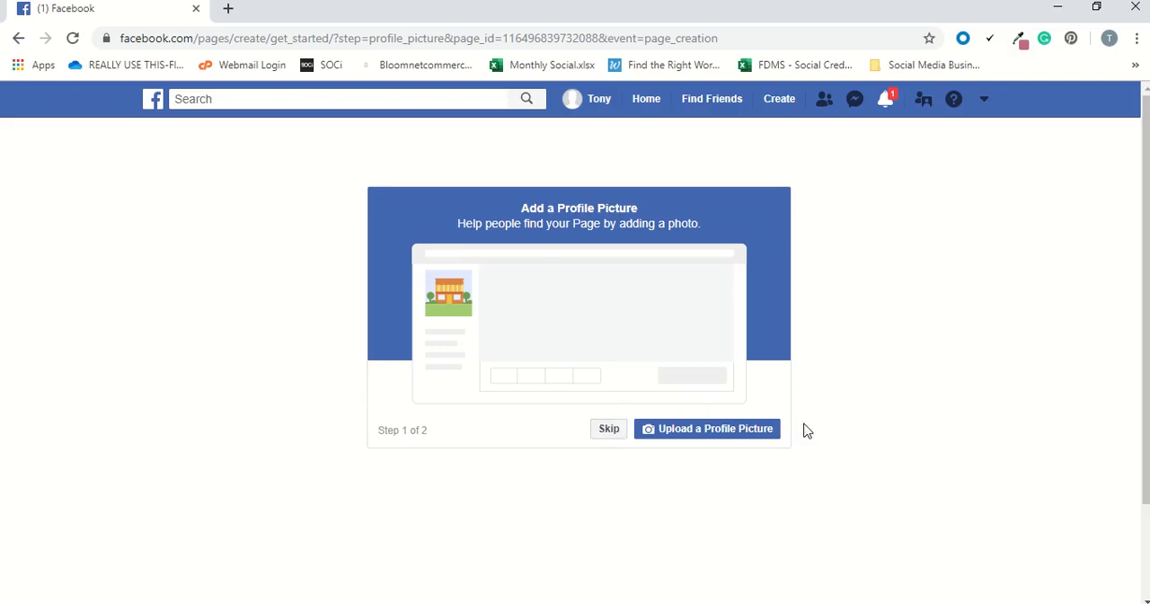
pyautogui.click(703, 430)
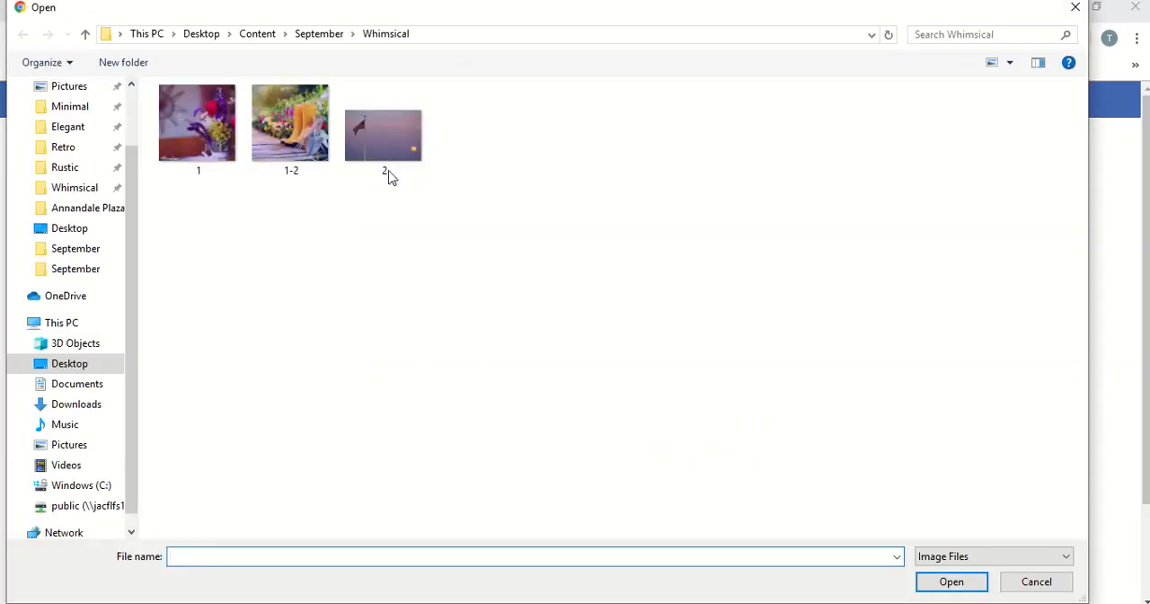
pyautogui.click(72, 230)
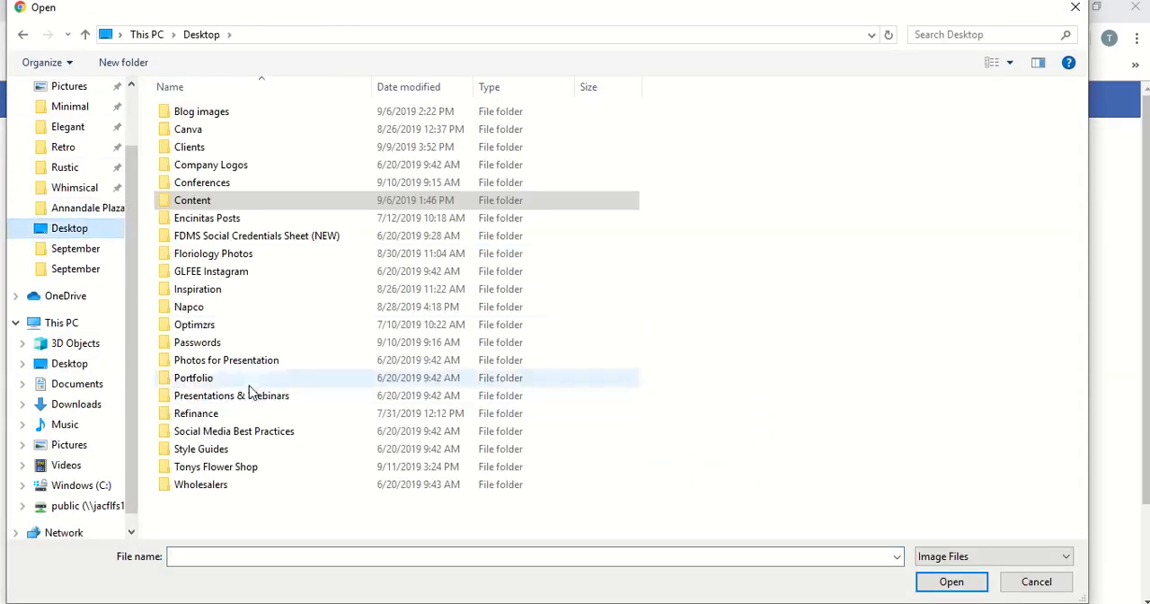
pyautogui.doubleClick(219, 467)
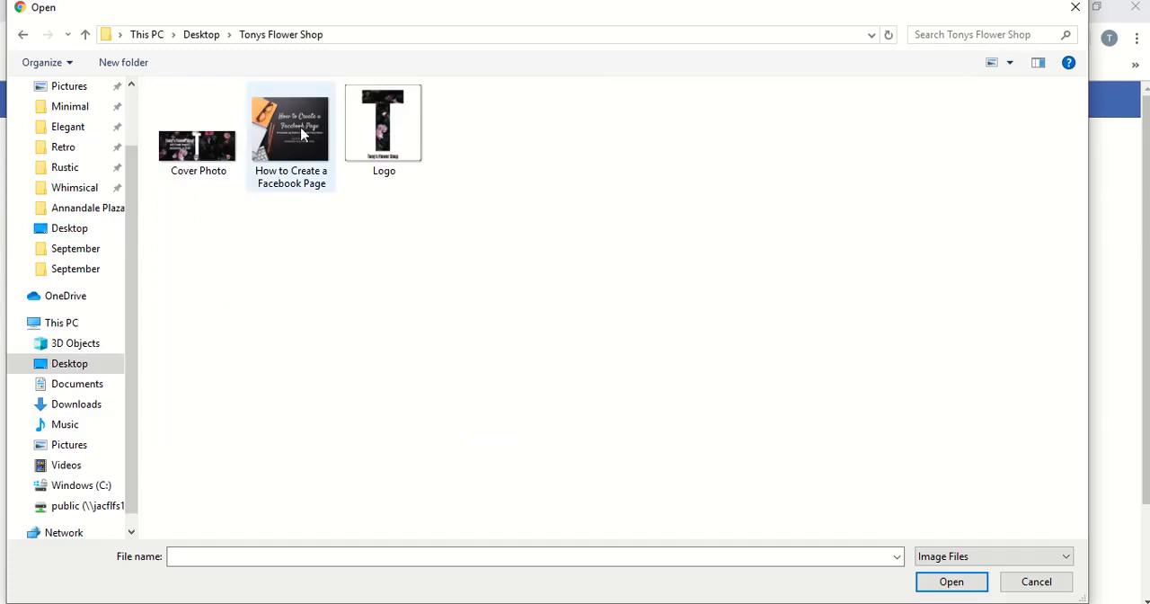
pyautogui.click(395, 122)
pyautogui.click(943, 584)
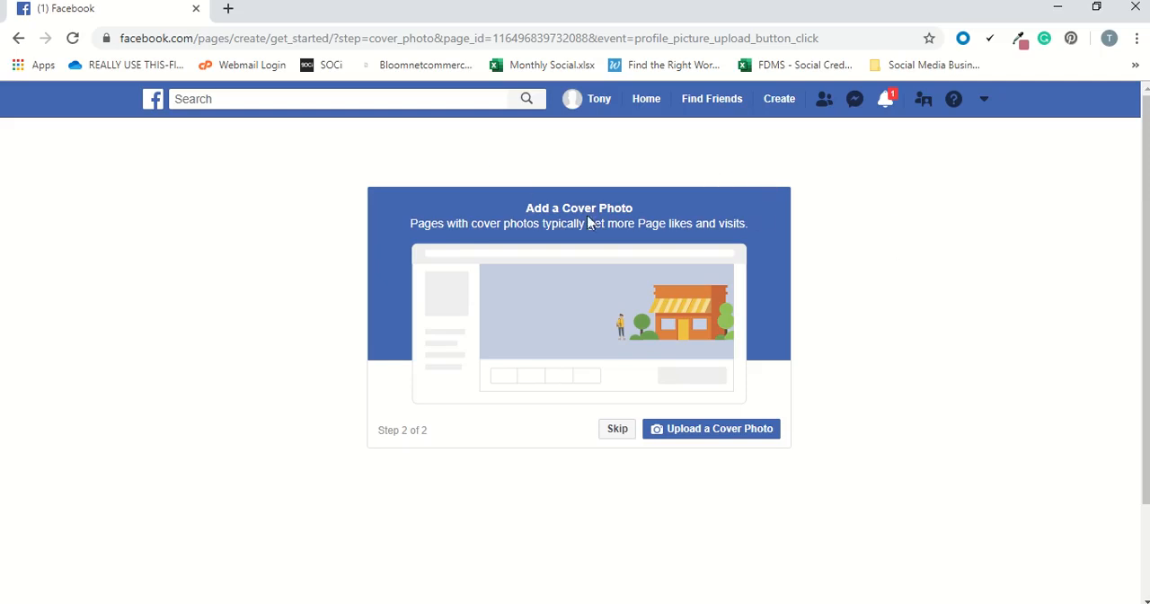
# Try to upload the Cover Photo image as the Page's cover in the second setup step.
pyautogui.click(673, 430)
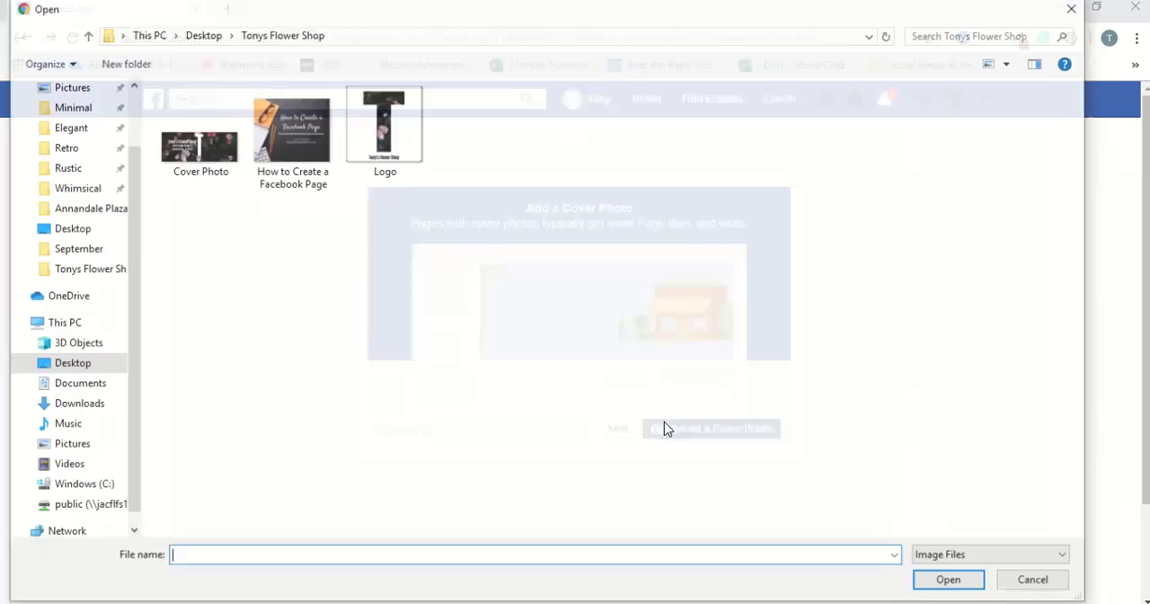
pyautogui.doubleClick(199, 149)
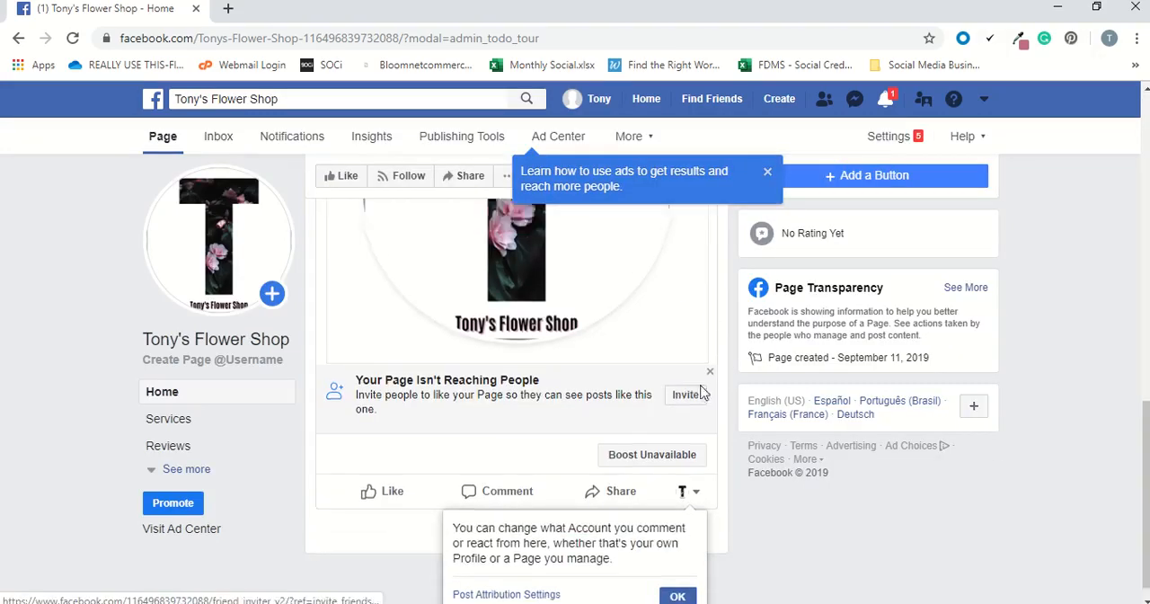
# Dismiss the tip about using ads on the new Page.
pyautogui.scroll(3, 688, 326)
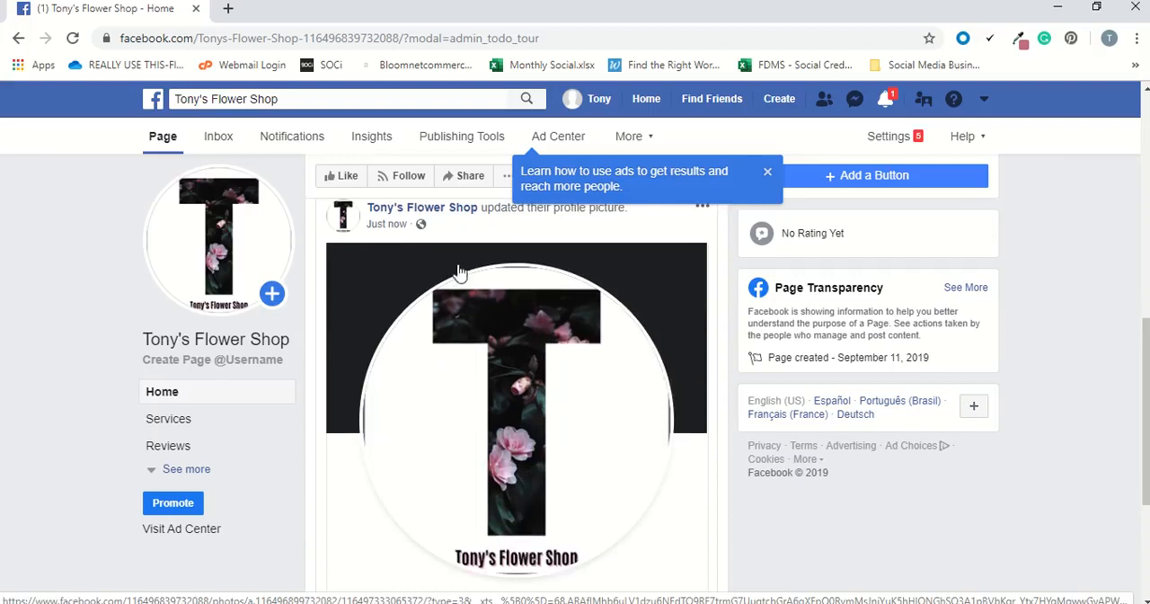
pyautogui.rightClick(532, 423)
pyautogui.click(794, 551)
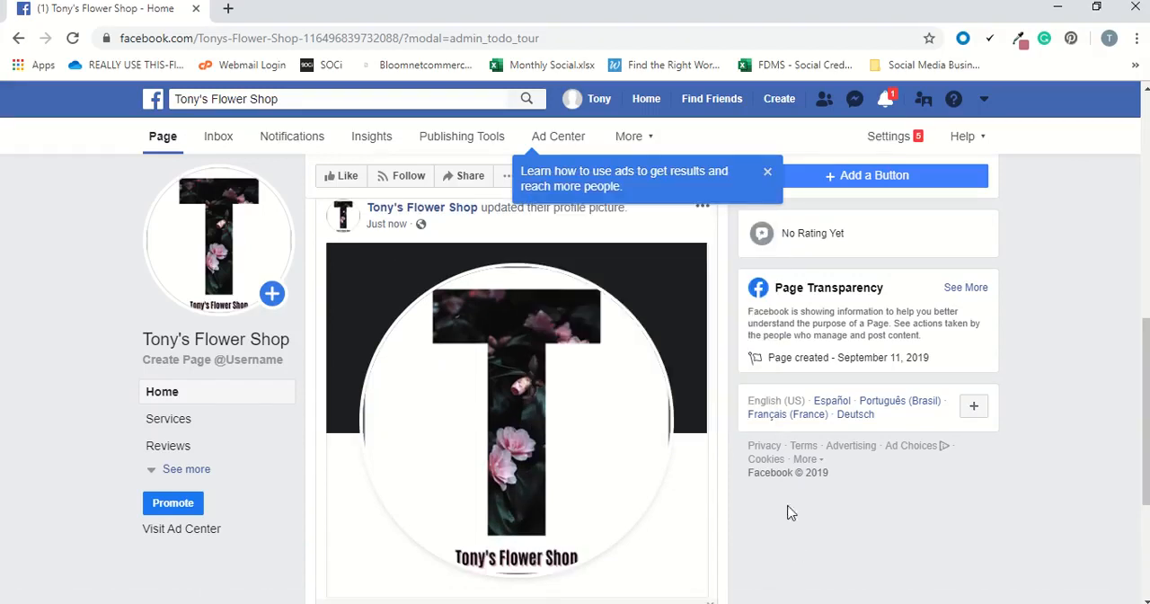
pyautogui.click(767, 173)
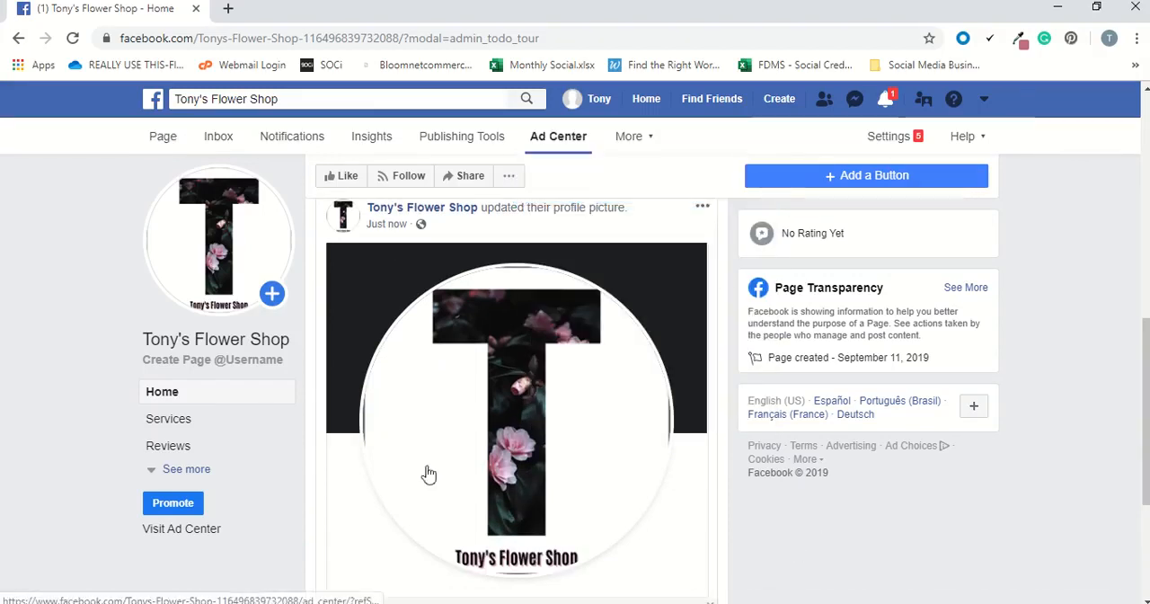
# Add the Cover Photo image from the Tonys Flower Shop folder as the Page's cover and save it.
pyautogui.scroll(10, 428, 472)
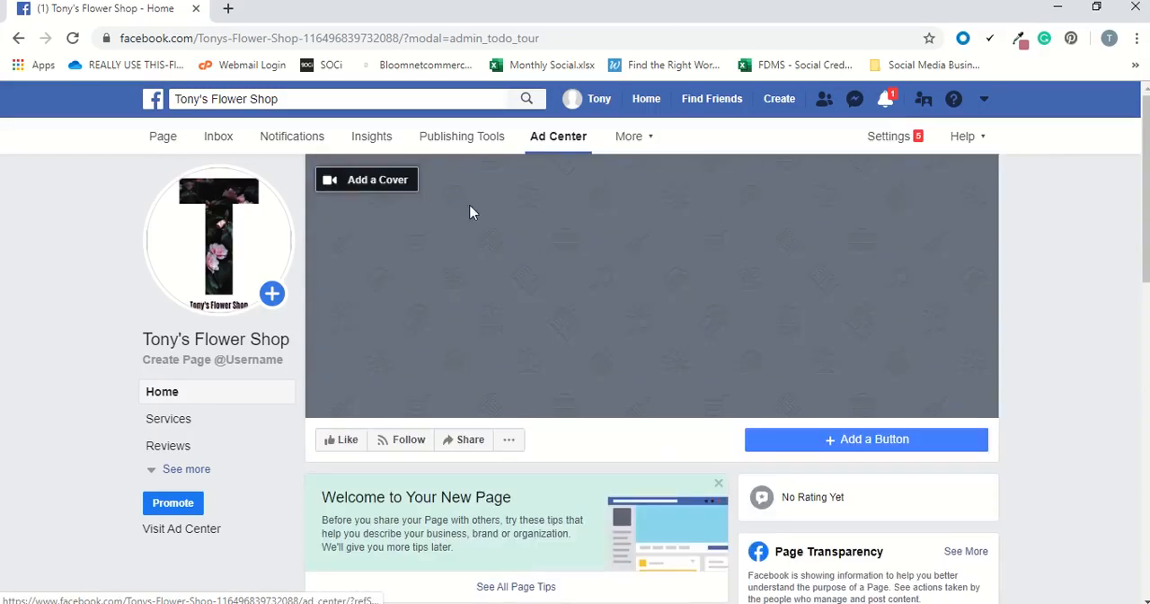
pyautogui.click(350, 190)
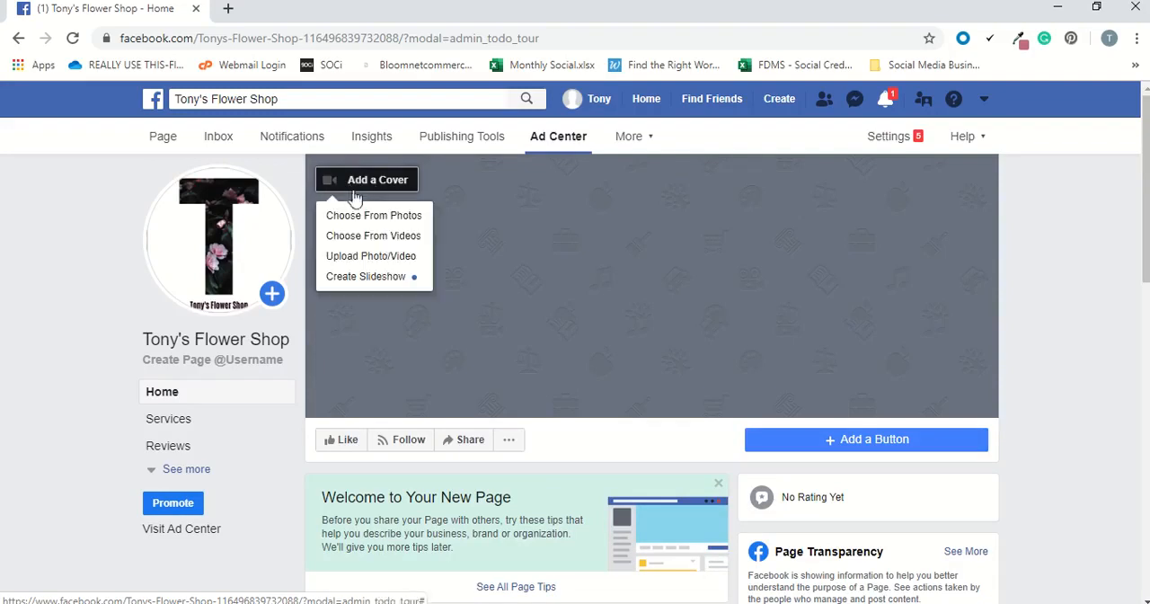
pyautogui.click(365, 256)
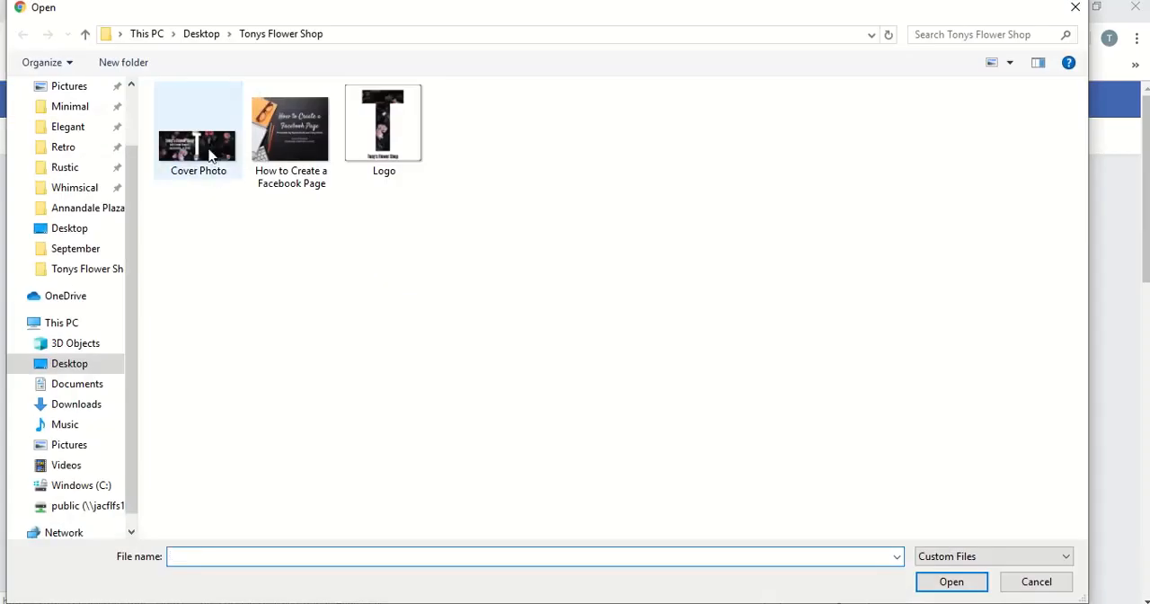
pyautogui.click(198, 135)
pyautogui.click(929, 583)
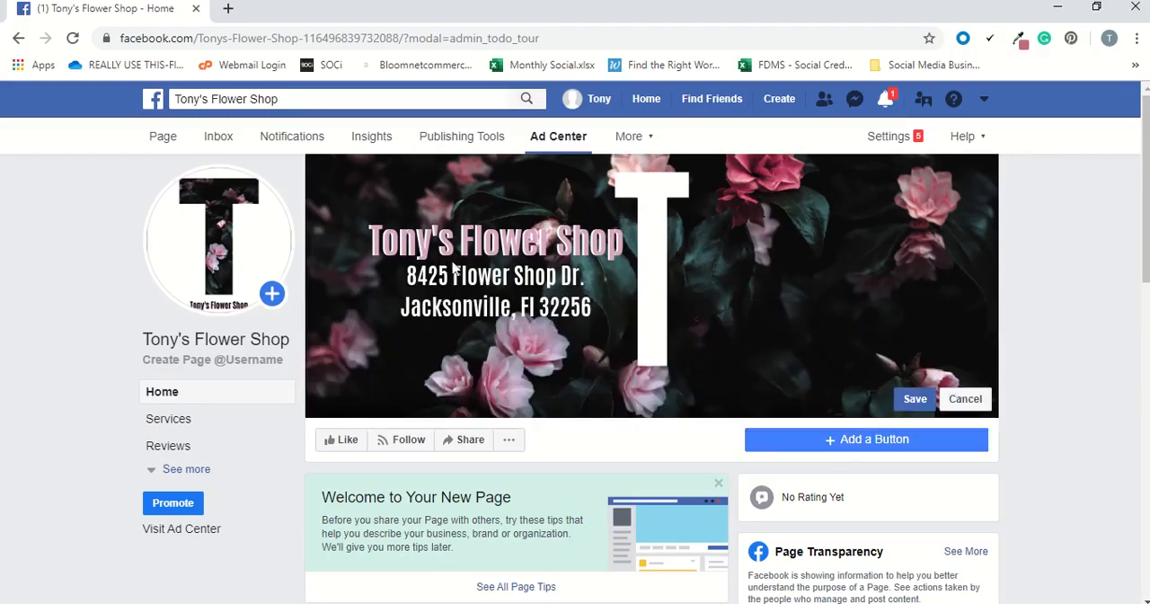
pyautogui.click(909, 398)
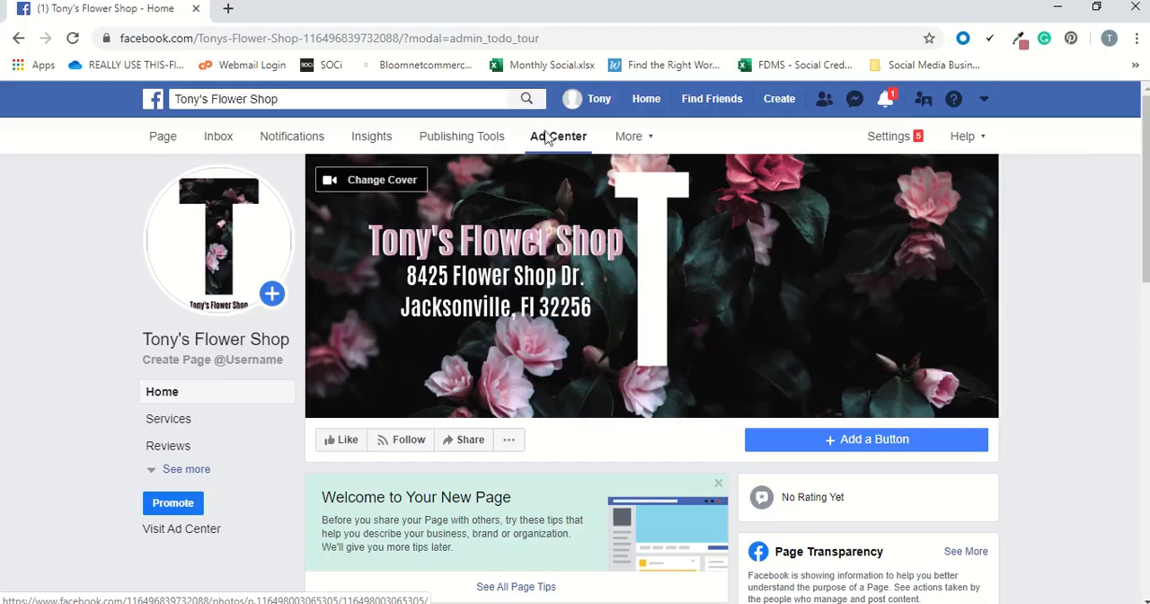
pyautogui.moveTo(585, 5)
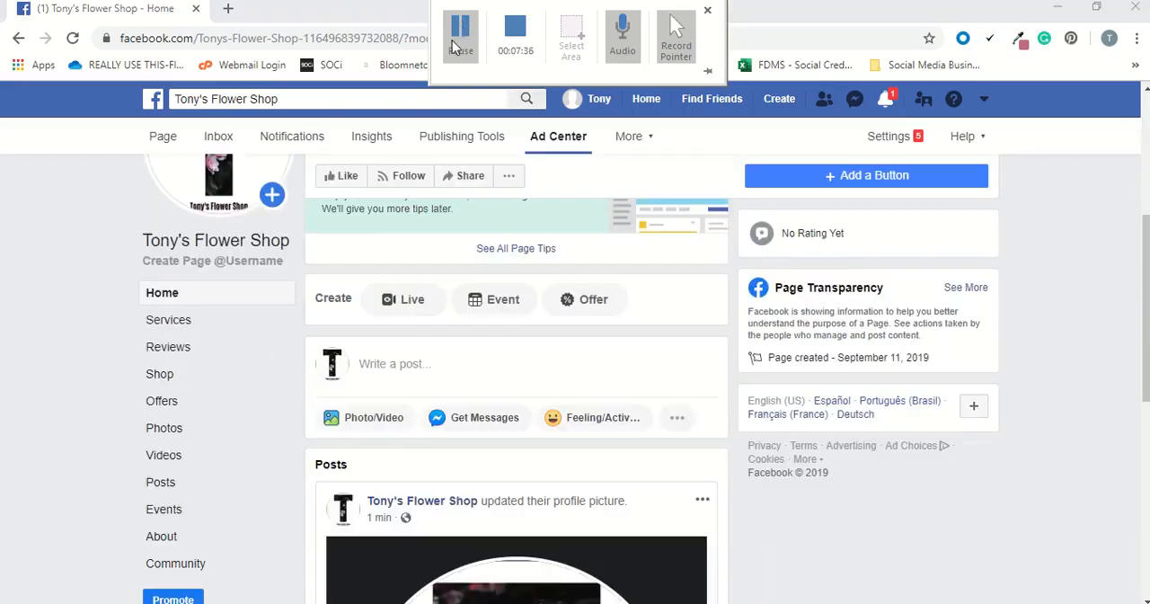
pyautogui.scroll(4, 629, 296)
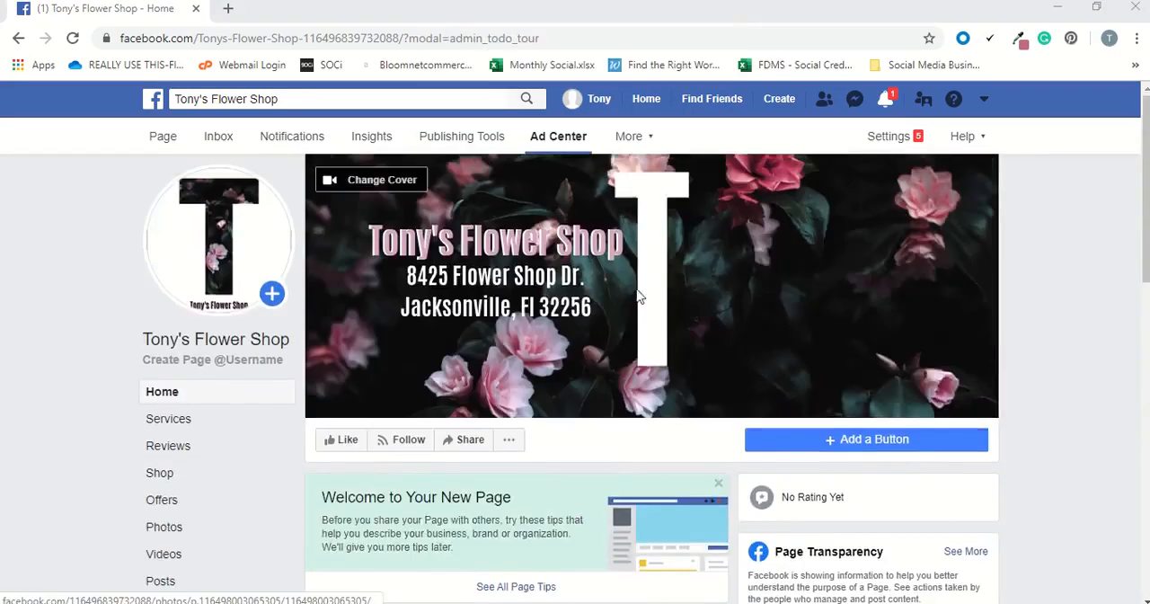
pyautogui.scroll(-2, 647, 301)
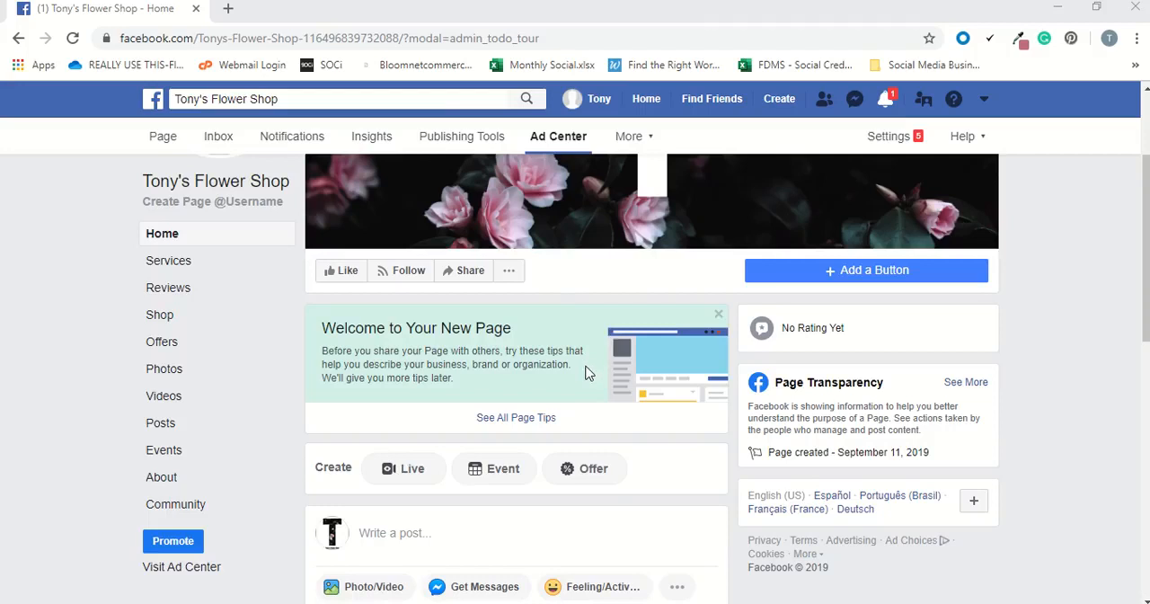
pyautogui.scroll(1, 585, 372)
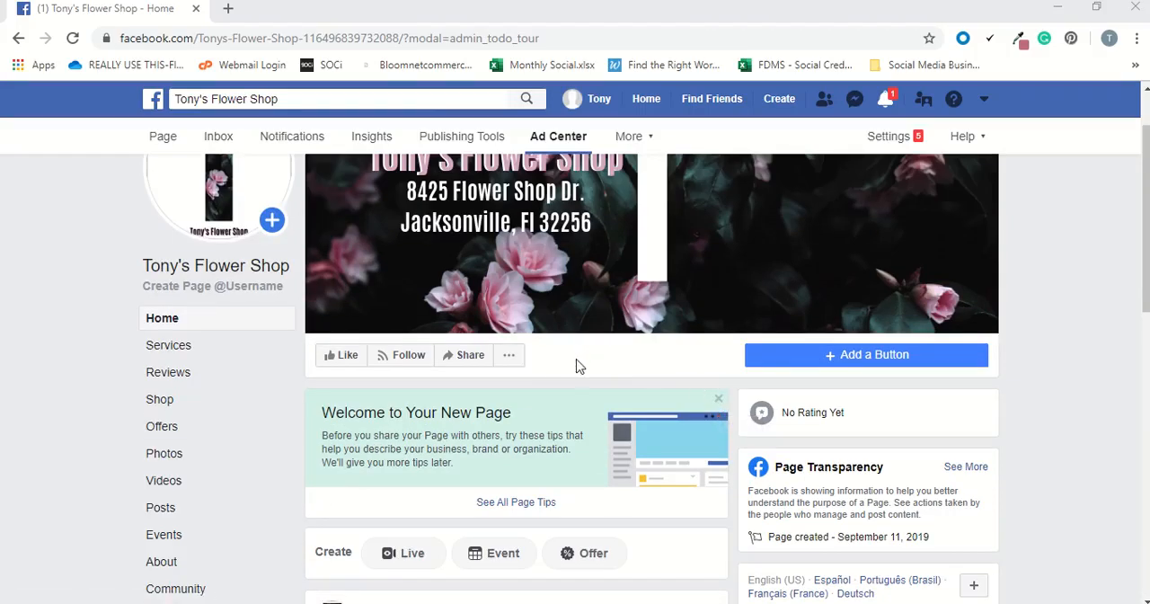
pyautogui.scroll(1, 579, 366)
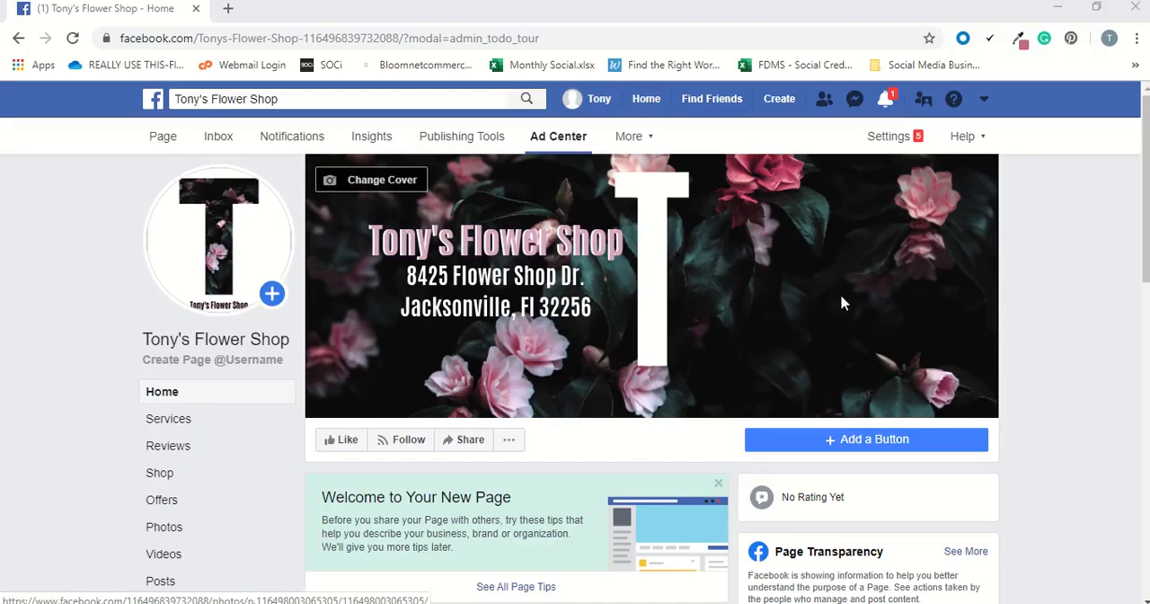
# Open the Page's About section and review its general, business info and story fields.
pyautogui.scroll(-2, 500, 328)
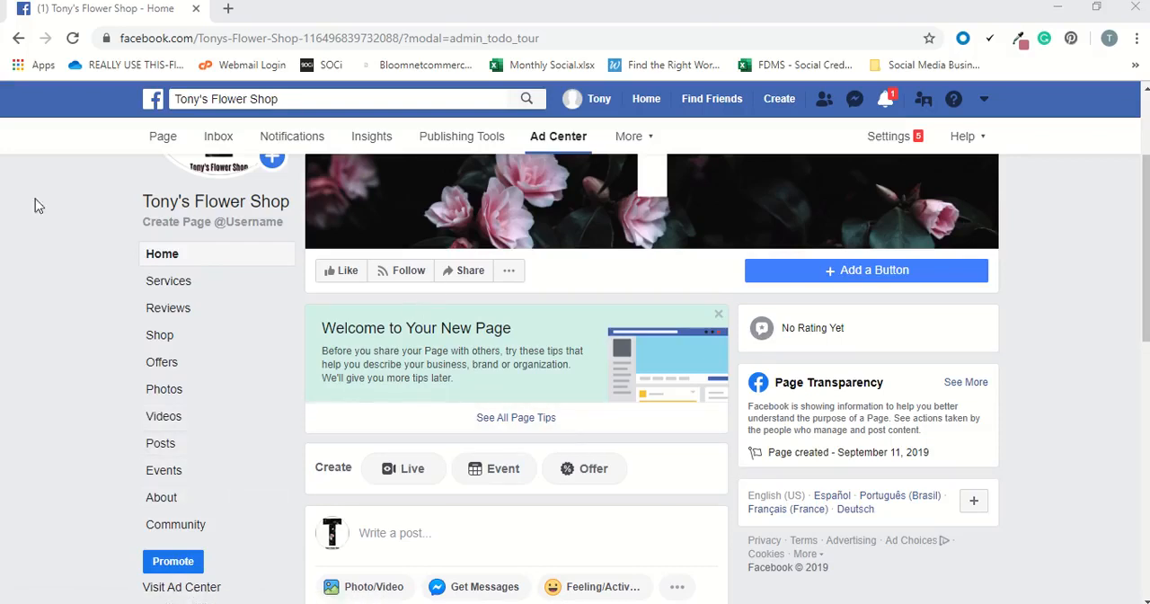
pyautogui.click(161, 498)
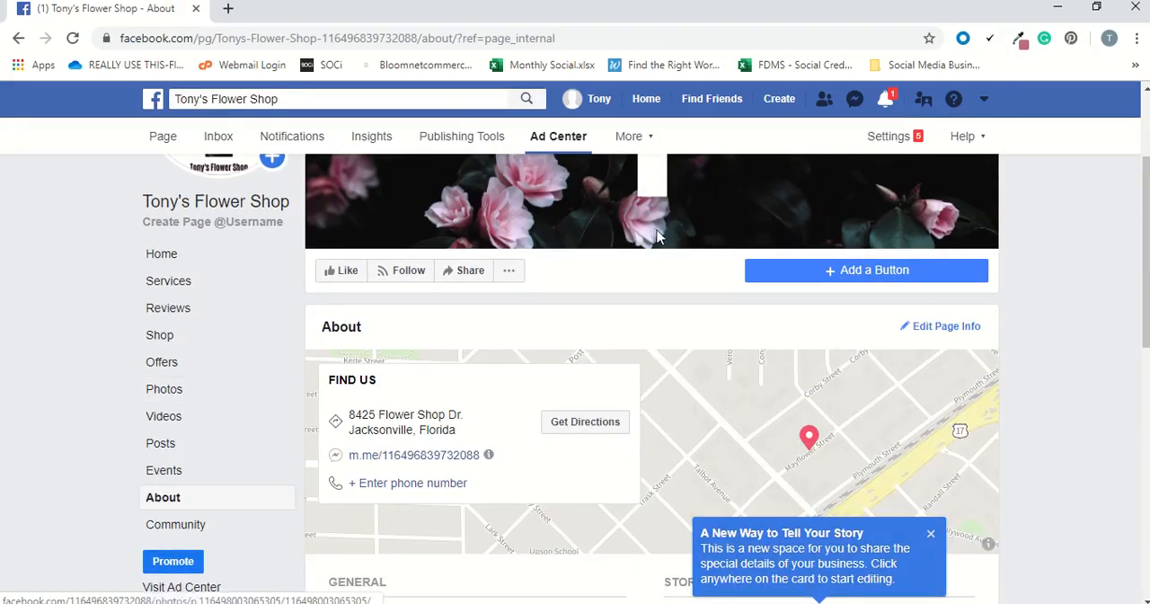
pyautogui.scroll(-3, 656, 233)
pyautogui.scroll(-1, 666, 236)
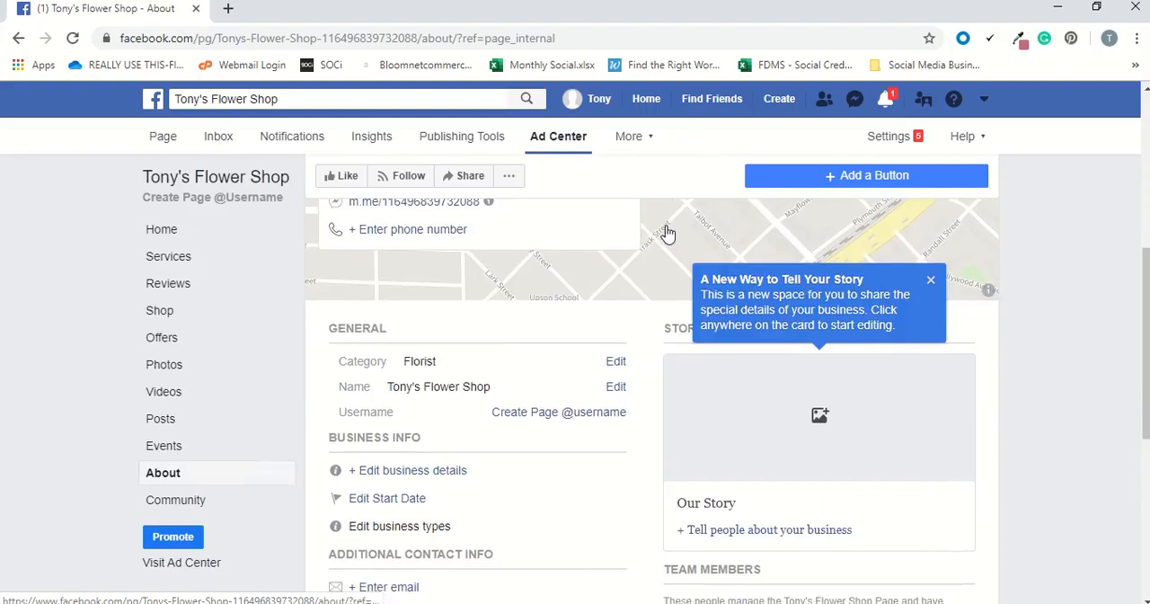
# Dismiss the tip about telling the Page's story and view the Price Range options in the business details.
pyautogui.moveTo(1143, 306); pyautogui.dragTo(1139, 338)
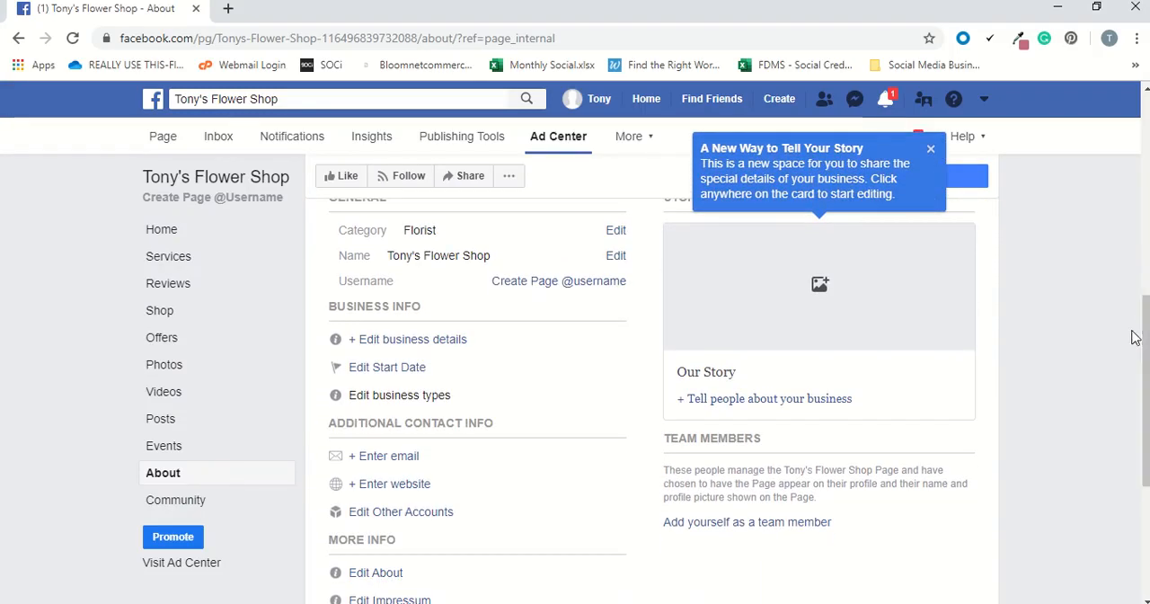
pyautogui.click(931, 149)
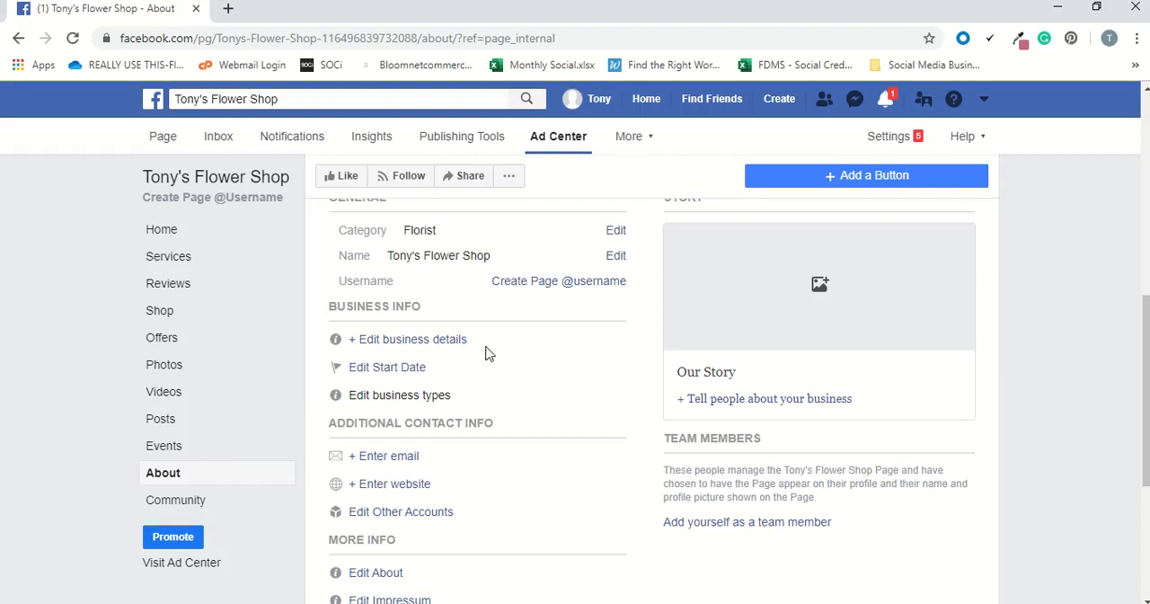
pyautogui.click(390, 346)
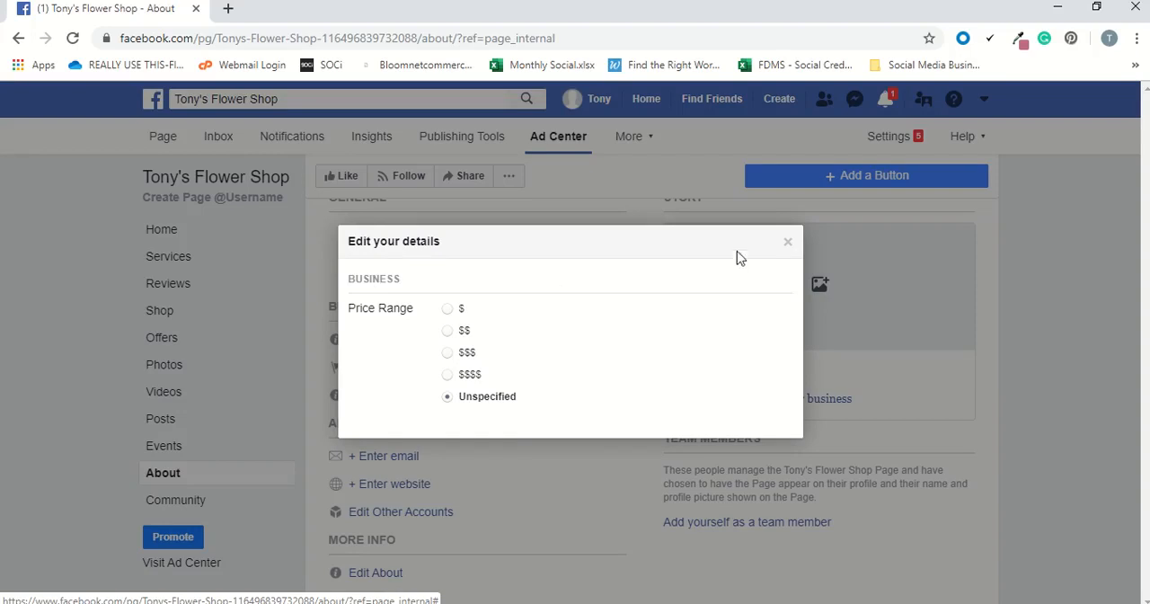
pyautogui.click(785, 248)
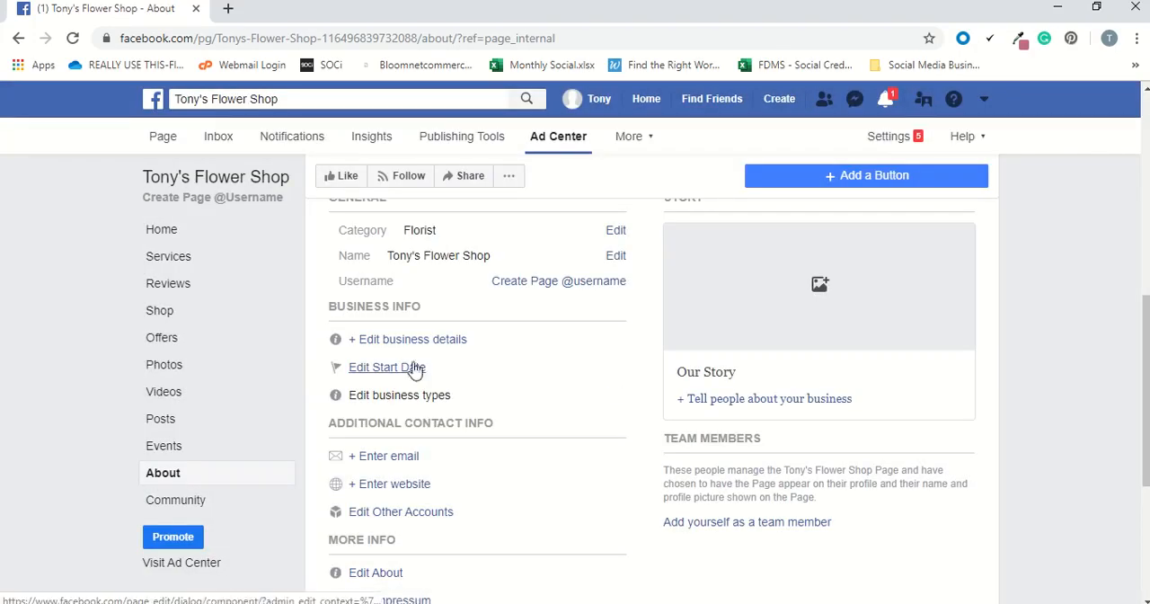
pyautogui.scroll(-1, 435, 352)
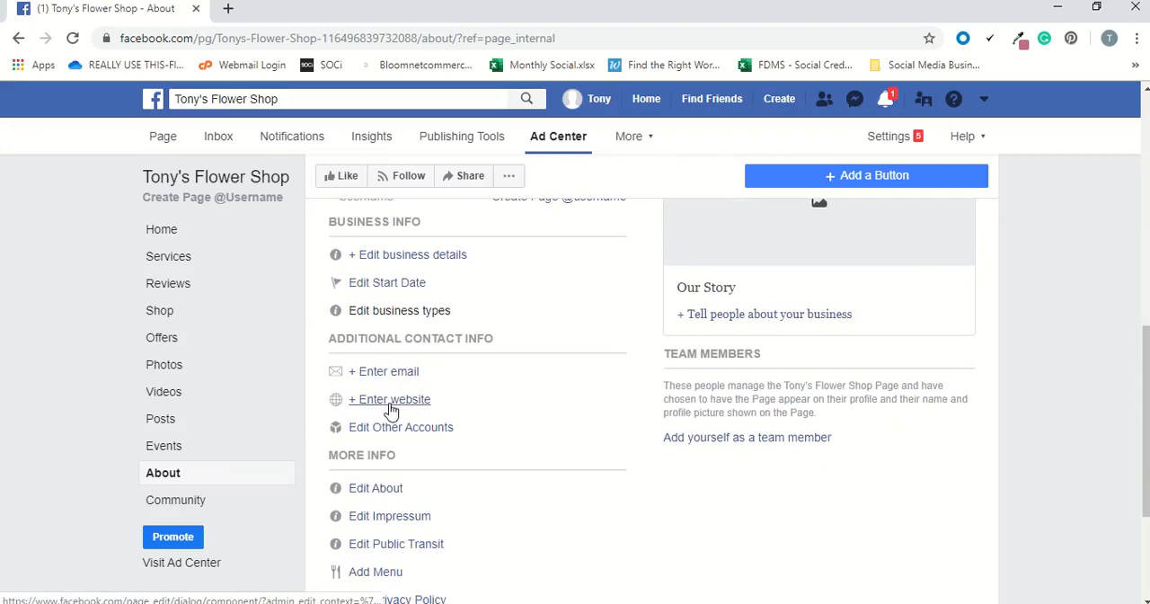
pyautogui.click(391, 404)
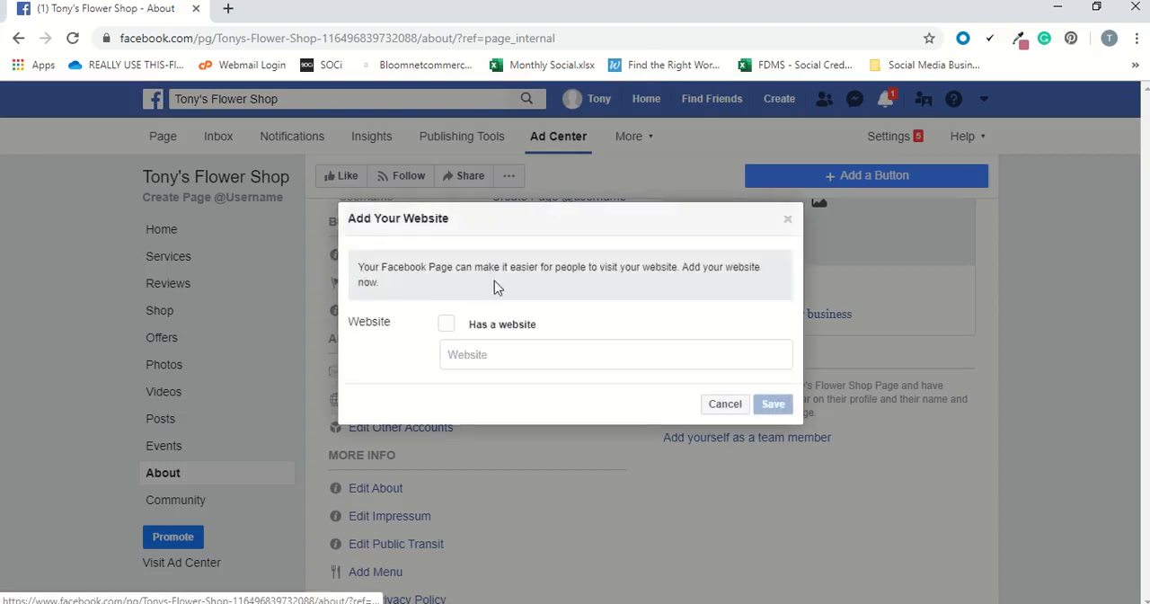
pyautogui.click(466, 353)
pyautogui.write('tonys')
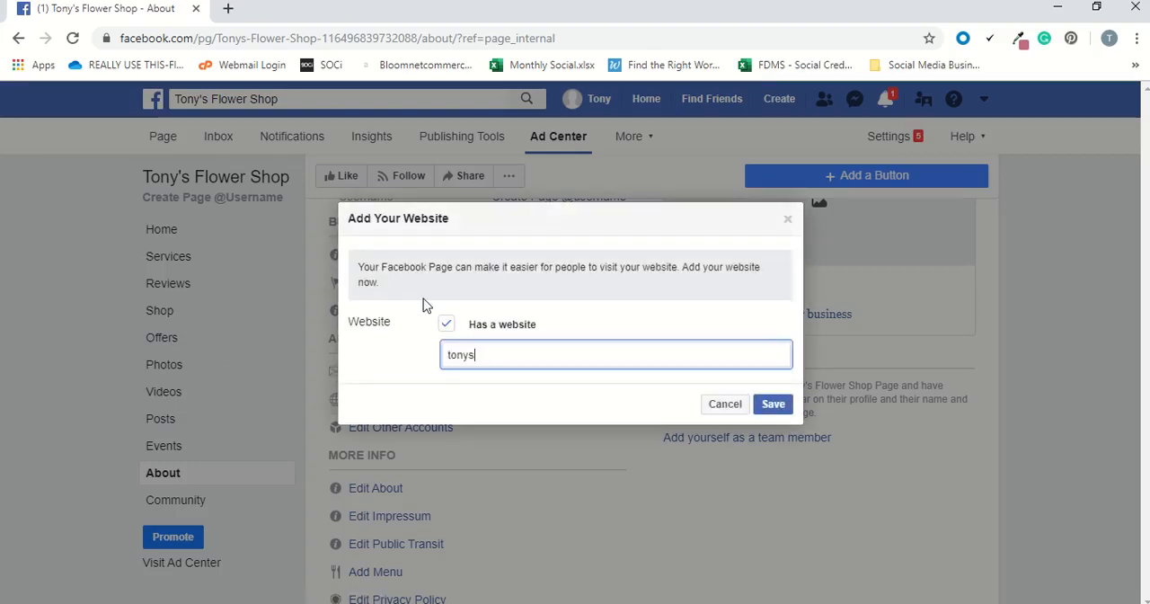
pyautogui.write('flowershop.com')
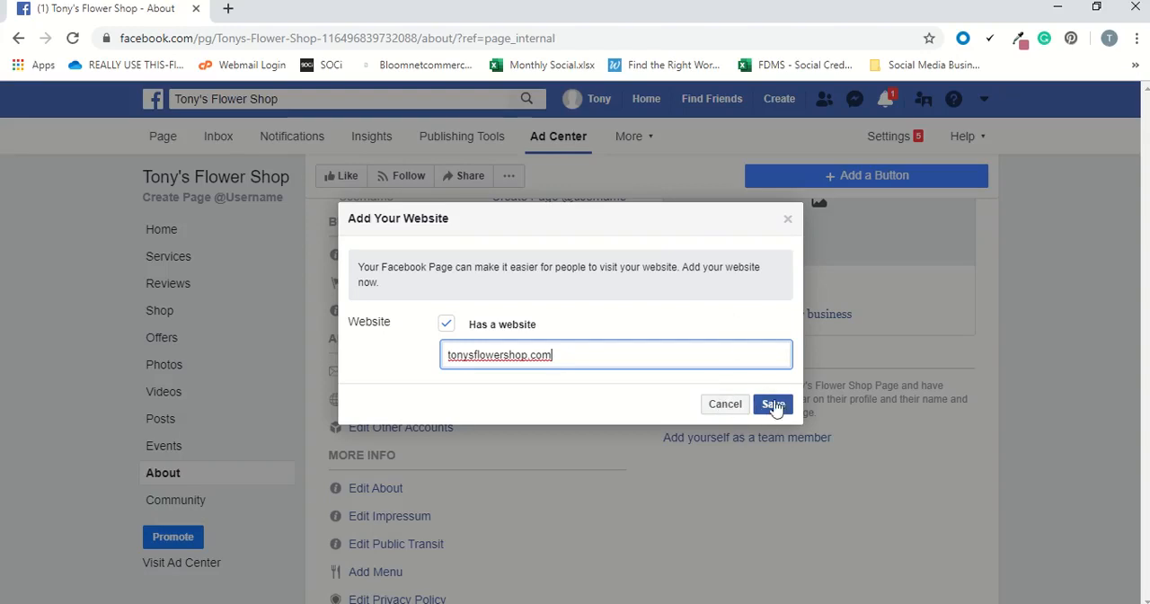
pyautogui.click(727, 406)
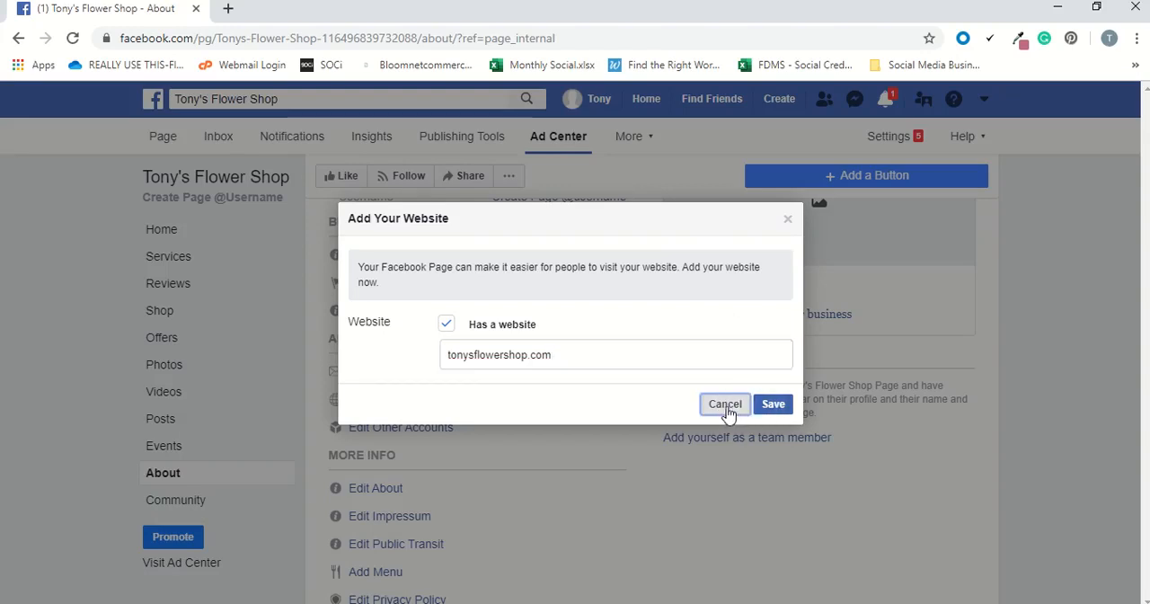
pyautogui.click(725, 405)
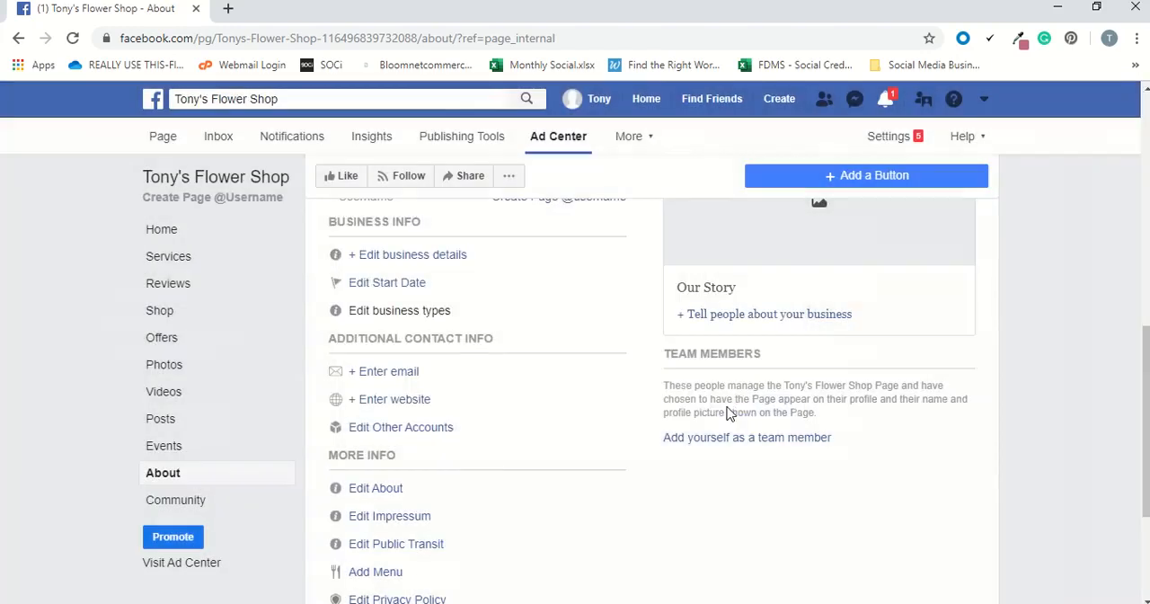
# Add and save the Page description "Tony's Flower Shop is a local Jacksonville flower shop.".
pyautogui.scroll(-1, 553, 377)
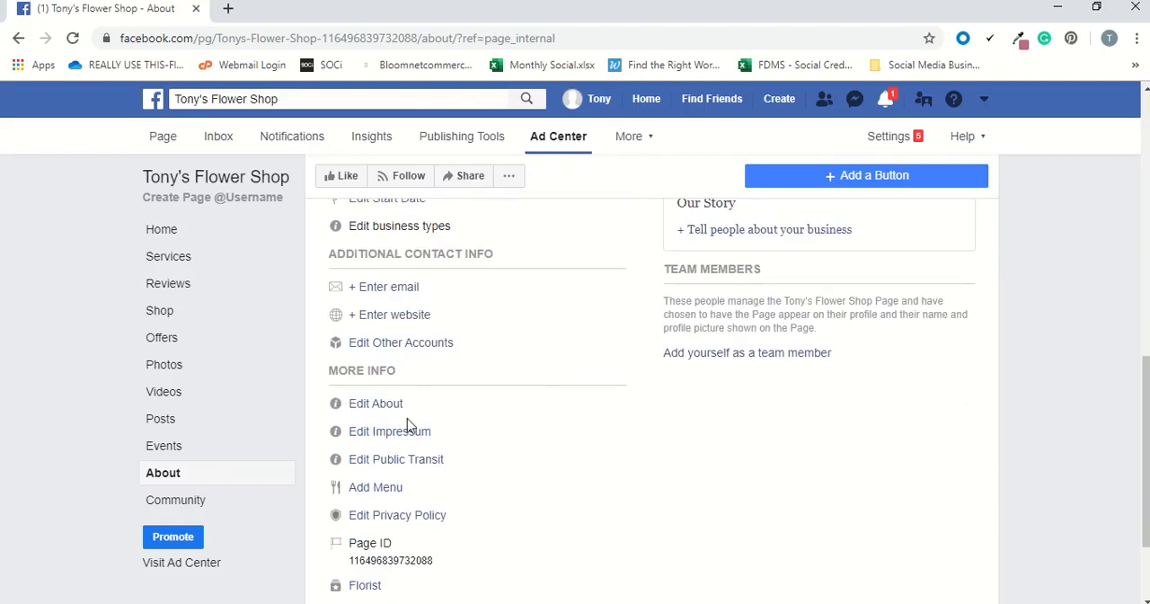
pyautogui.scroll(-1, 380, 403)
pyautogui.click(376, 320)
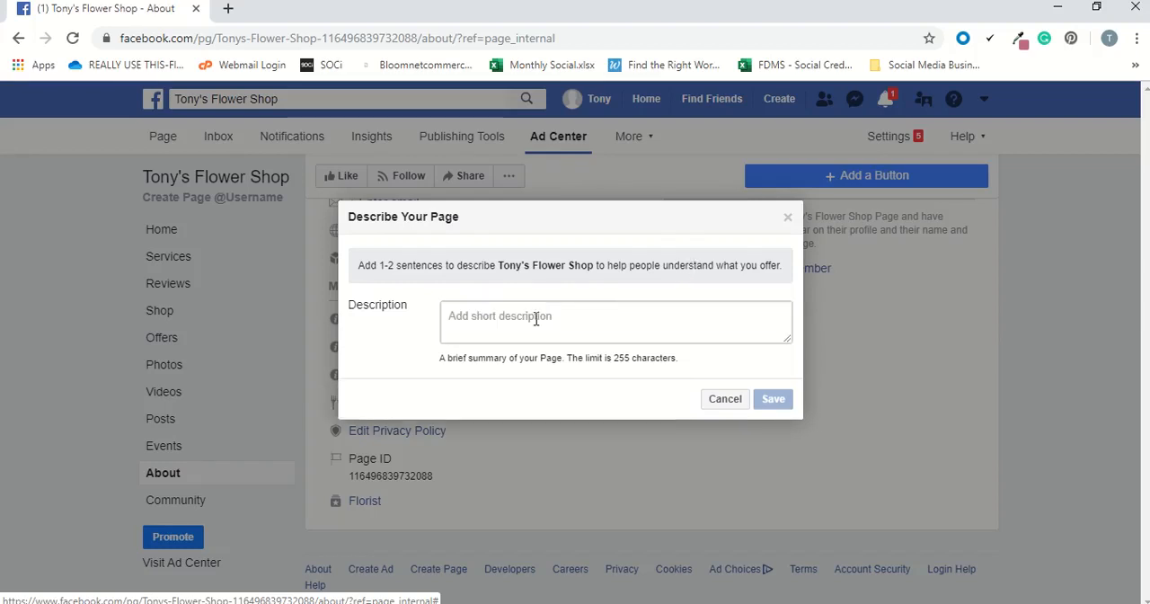
pyautogui.click(532, 319)
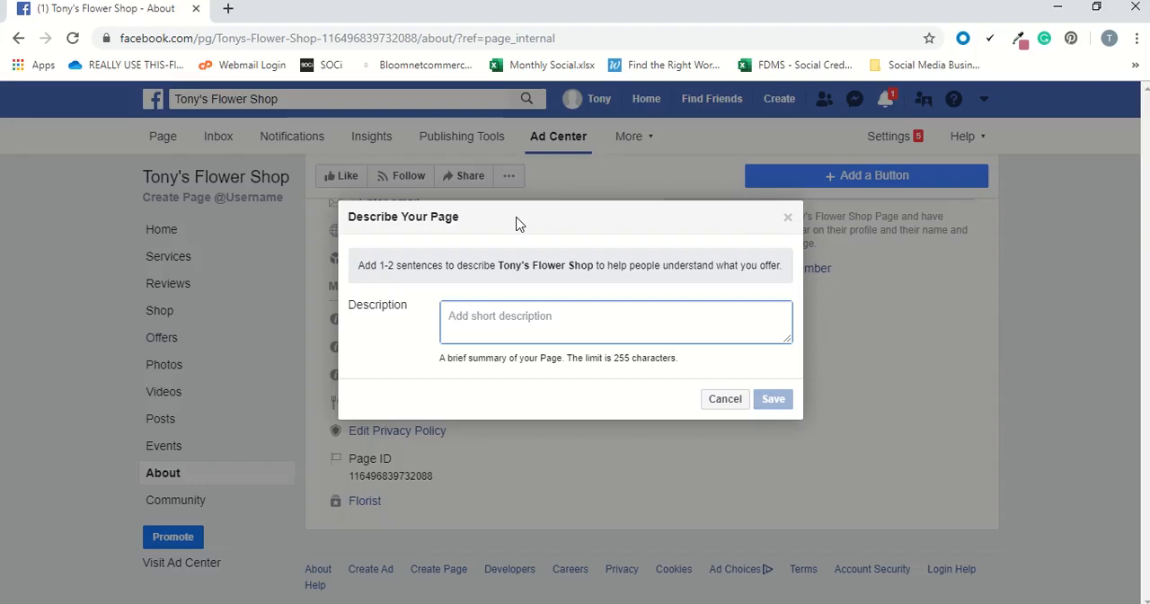
pyautogui.write("Tony's Flower Shop")
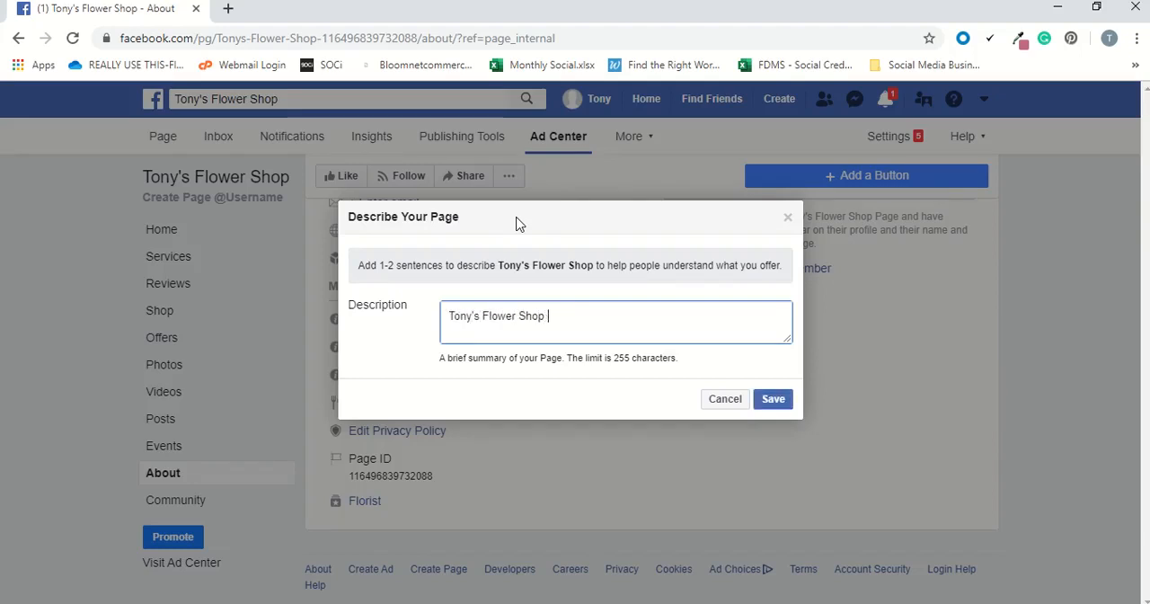
pyautogui.write(' is a local Jacksonville flower shop.')
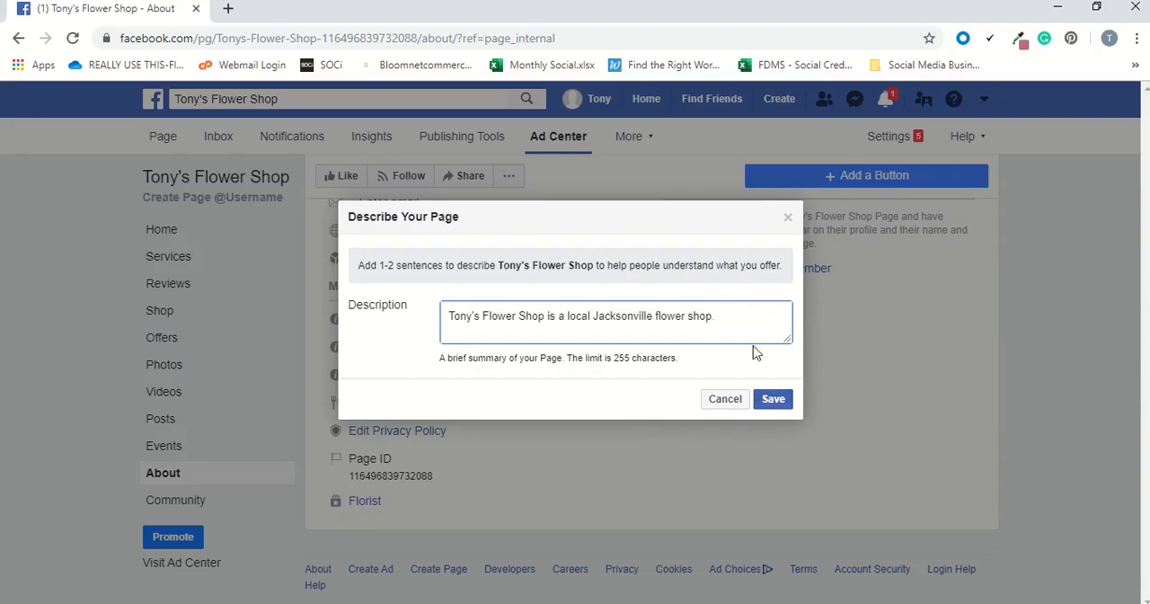
pyautogui.click(771, 401)
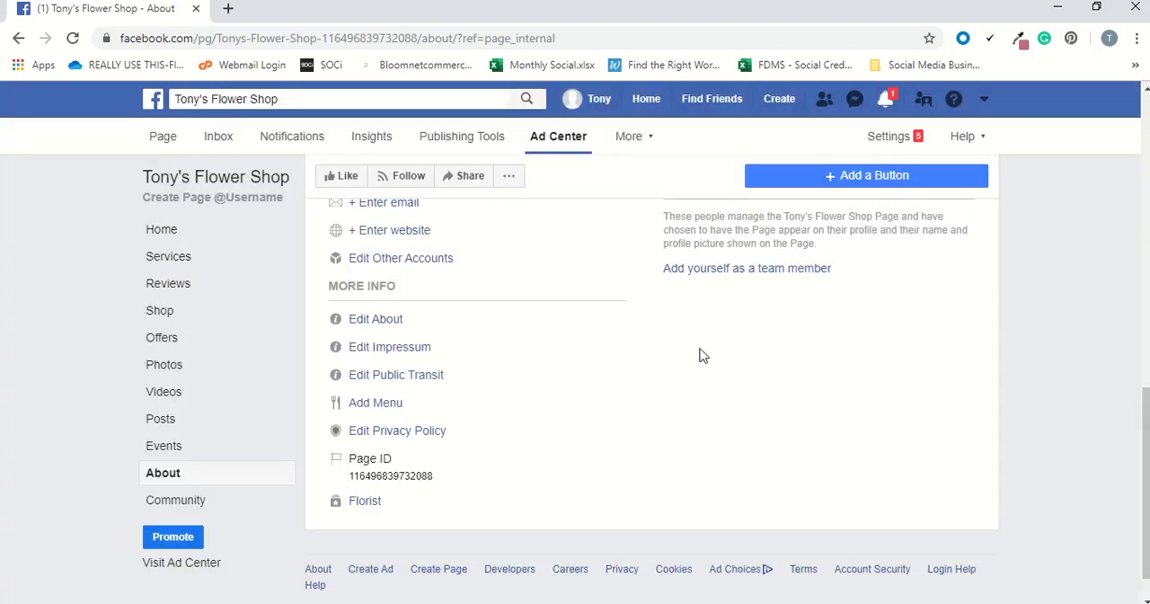
pyautogui.scroll(1, 699, 360)
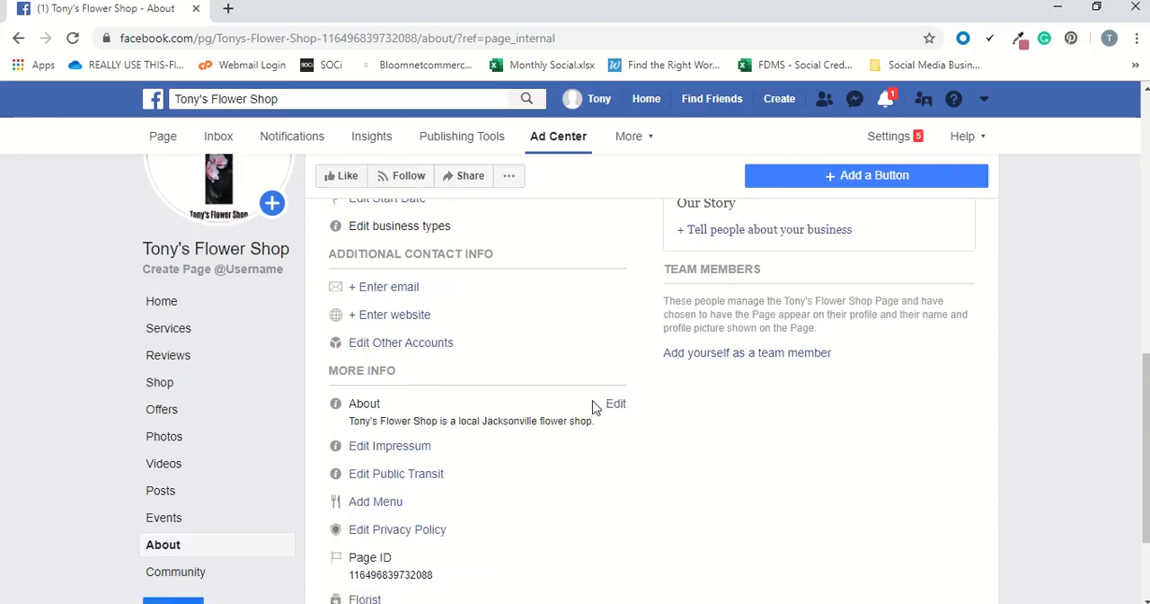
pyautogui.scroll(1, 597, 404)
pyautogui.scroll(7, 752, 364)
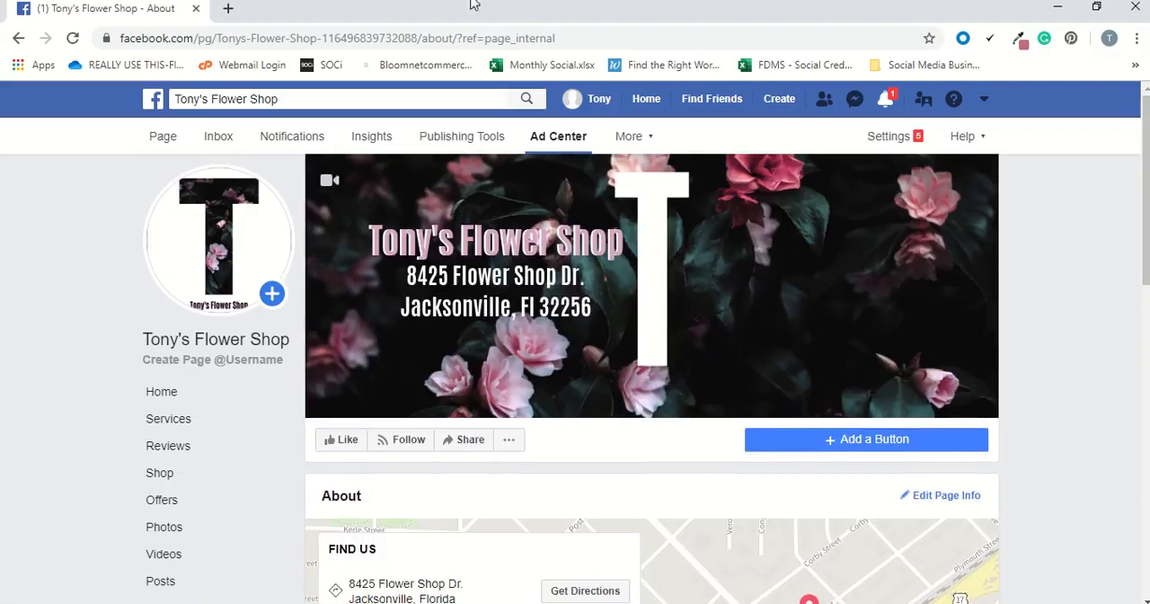
pyautogui.moveTo(460, 45)
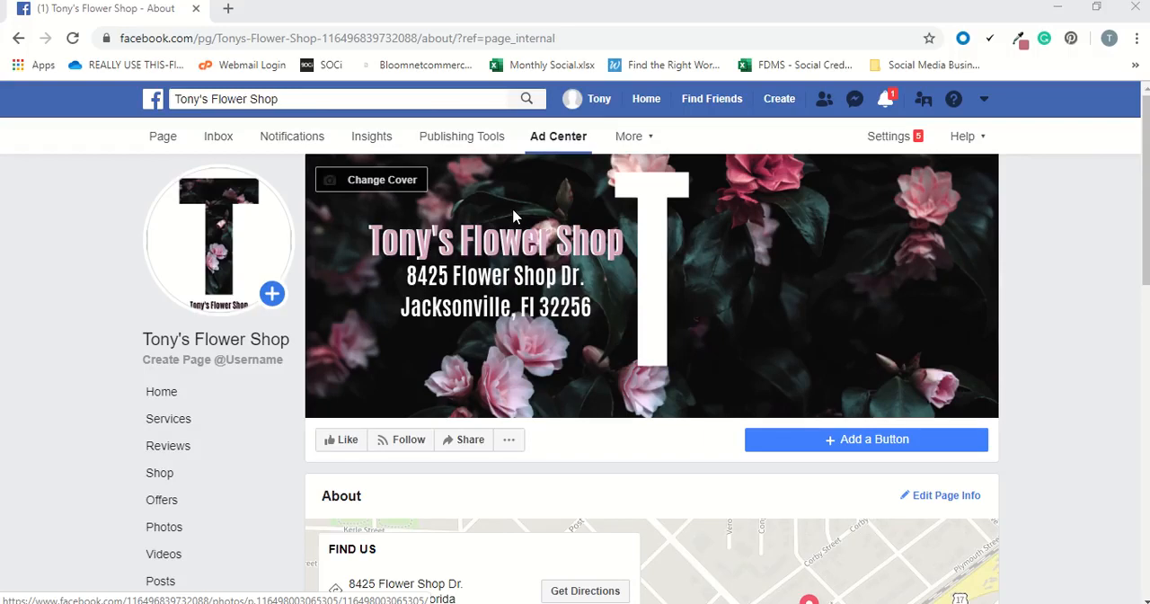
pyautogui.moveTo(595, 4)
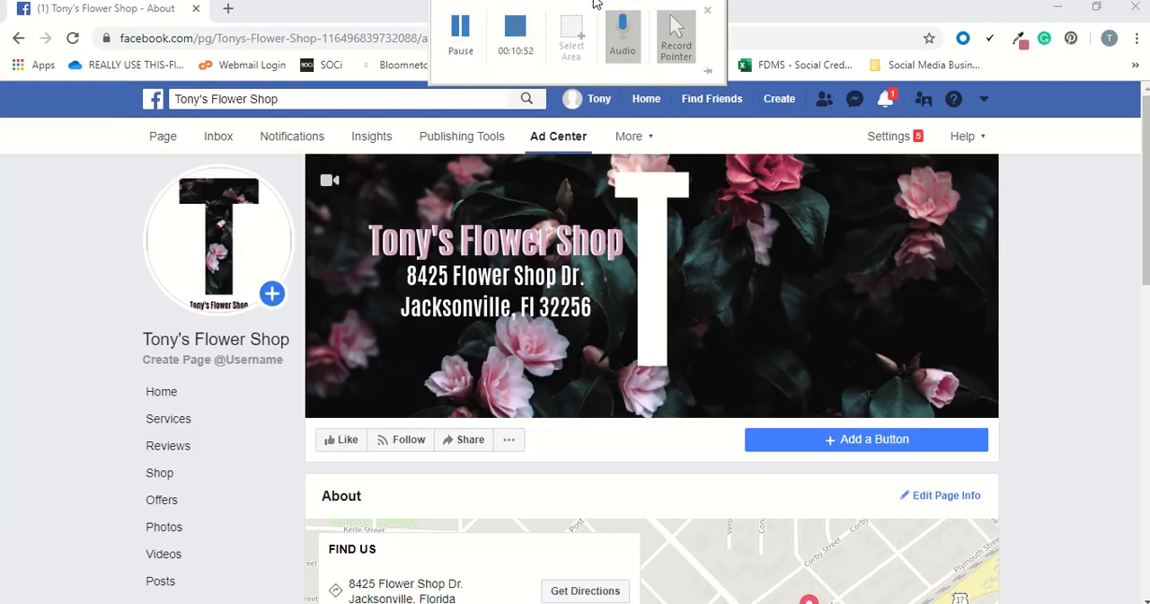